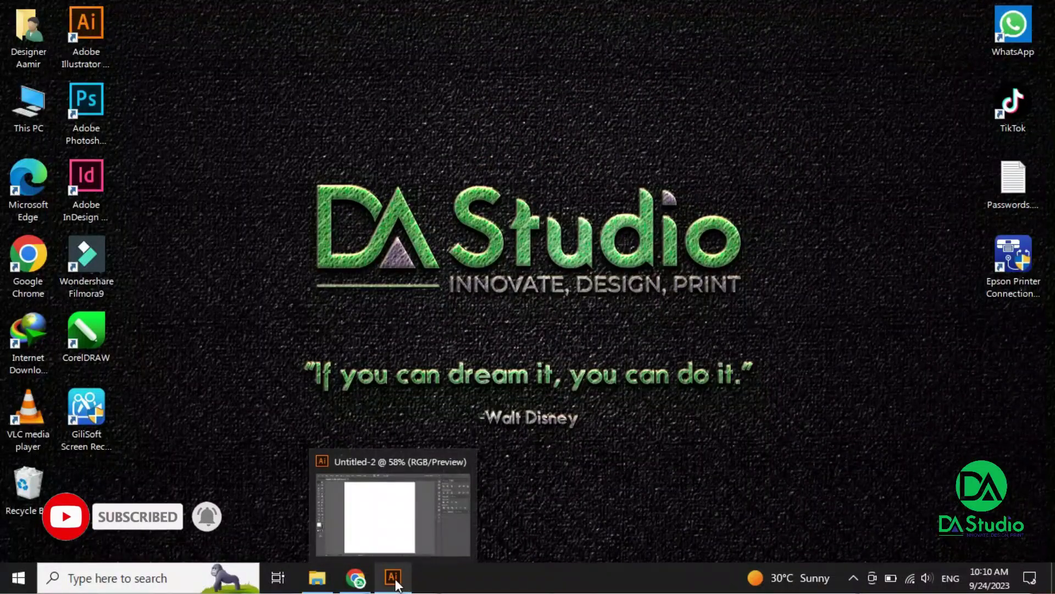
Step: Restore the Illustrator window showing the empty Untitled-2 artboard
{"action": "left_click", "coordinate": [394, 579]}
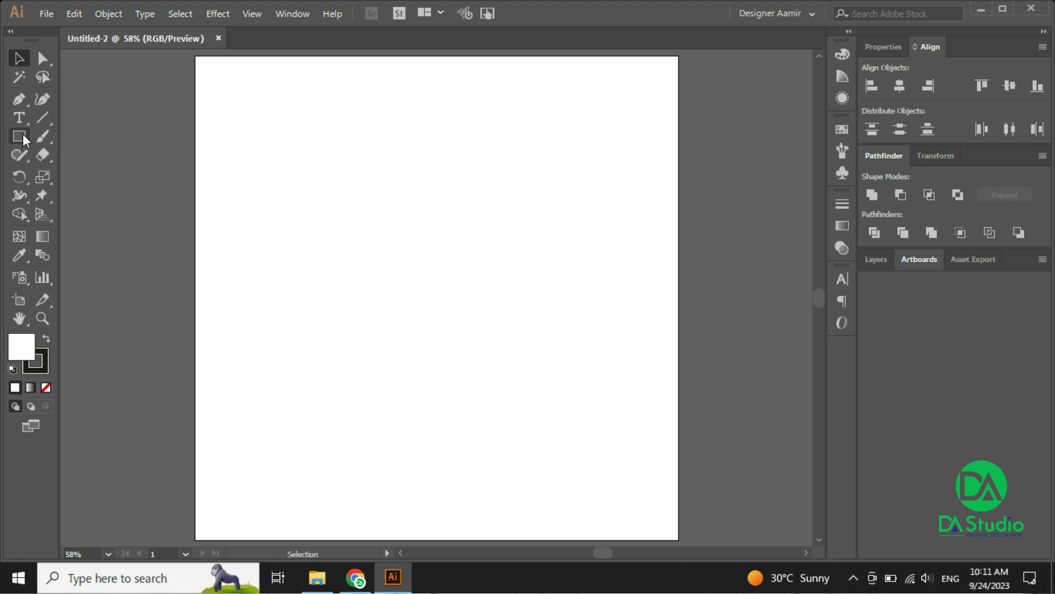
Step: Make the Paintbrush tool active after briefly showing and closing the shape tools flyout
{"action": "left_click", "coordinate": [23, 135]}
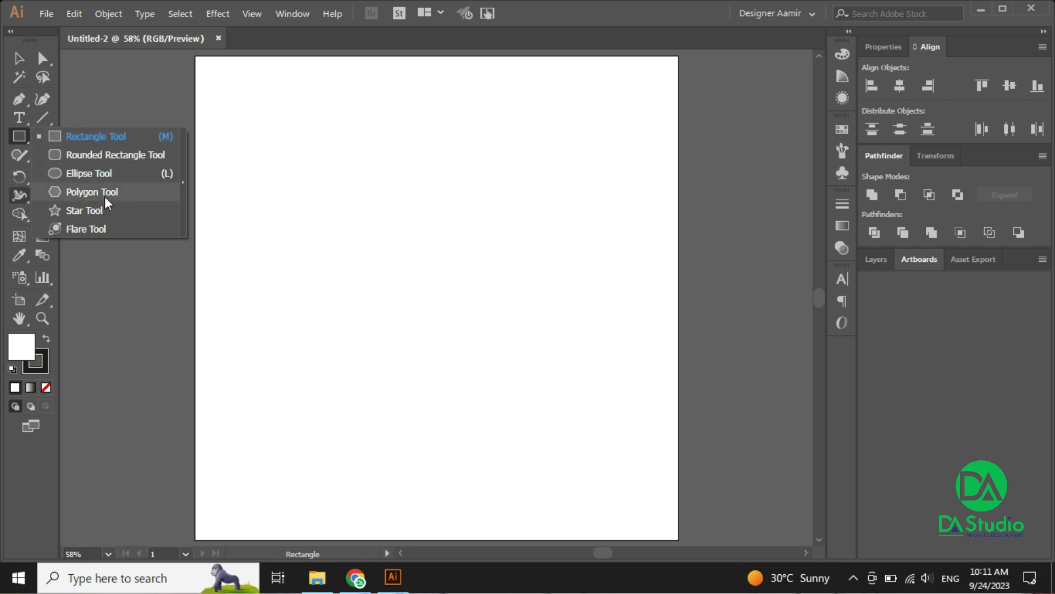
{"action": "left_click", "coordinate": [21, 135]}
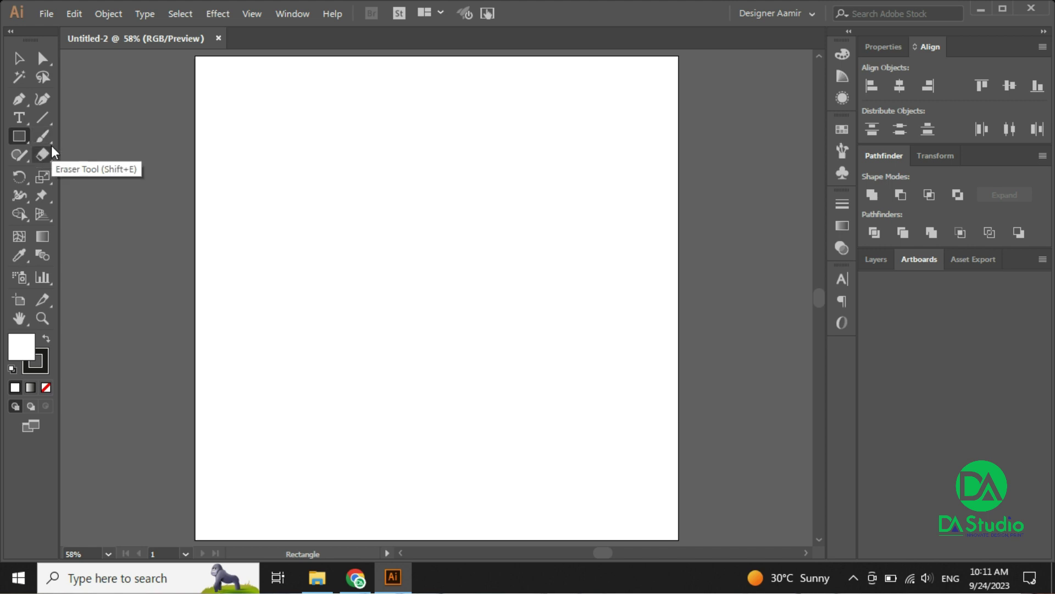
{"action": "left_click", "coordinate": [51, 143]}
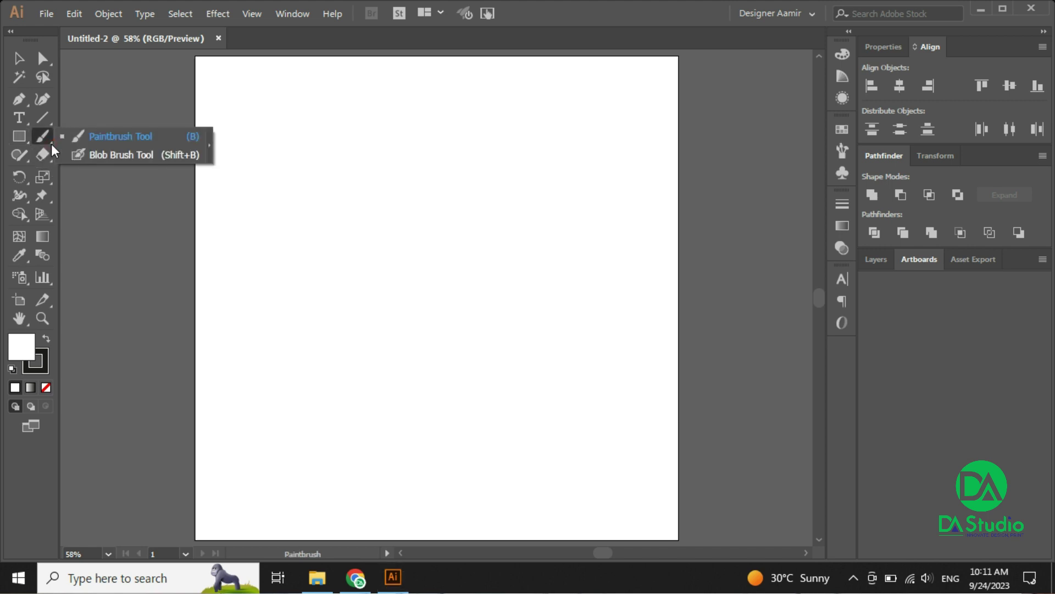
{"action": "left_click", "coordinate": [119, 141]}
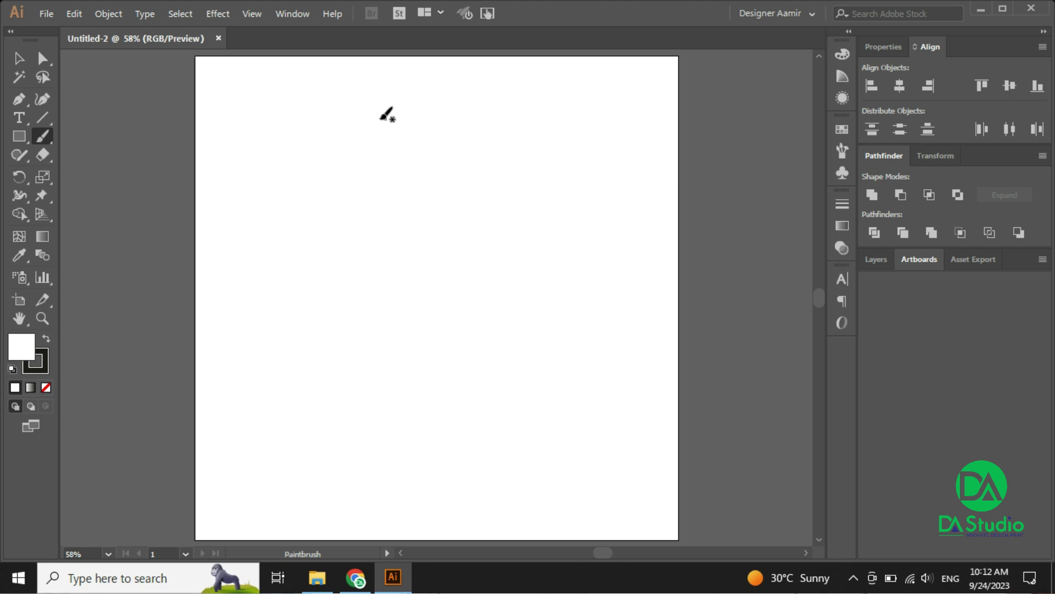
{"action": "left_click_drag", "start_coordinate": [383, 115], "coordinate": [345, 320]}
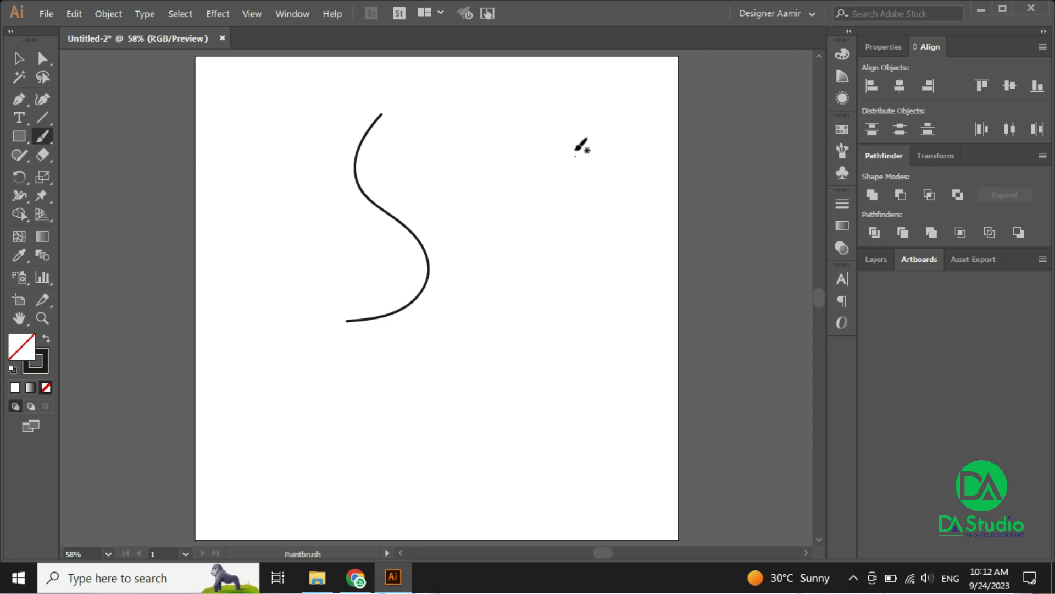
{"action": "left_click_drag", "start_coordinate": [580, 118], "coordinate": [525, 319]}
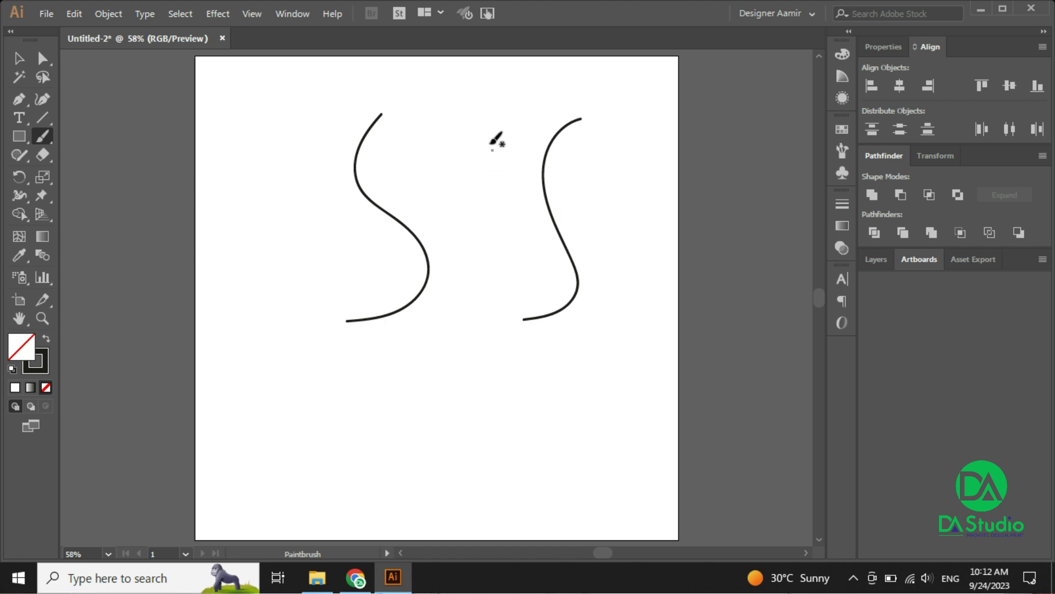
{"action": "left_click_drag", "start_coordinate": [435, 290], "coordinate": [492, 301]}
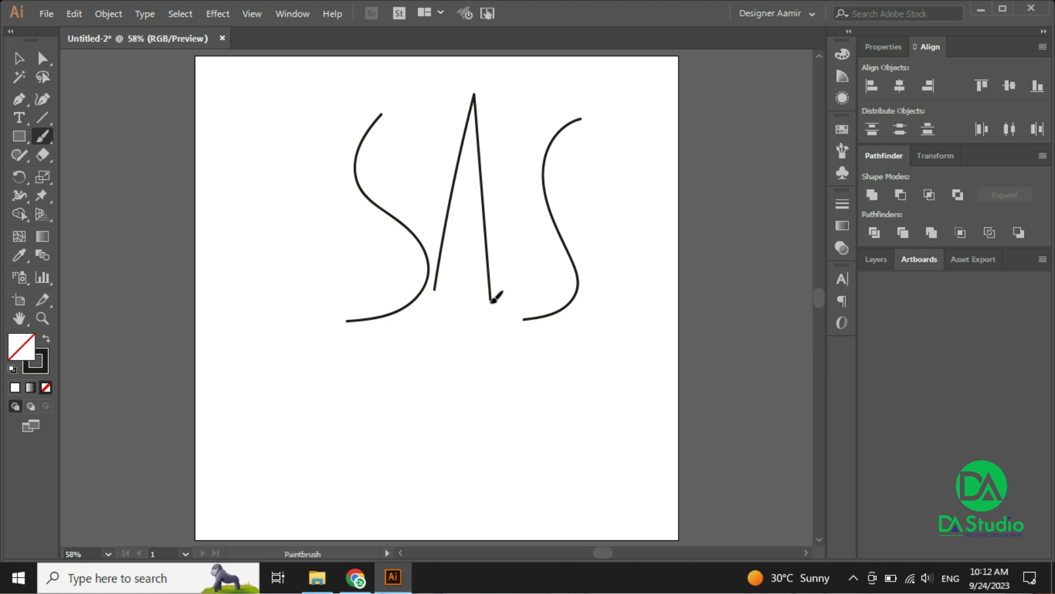
{"action": "mouse_move", "coordinate": [364, 416]}
{"action": "left_mouse_down"}
{"action": "mouse_move", "coordinate": [453, 461]}
{"action": "mouse_move", "coordinate": [407, 291]}
{"action": "mouse_move", "coordinate": [417, 352]}
{"action": "left_mouse_up"}
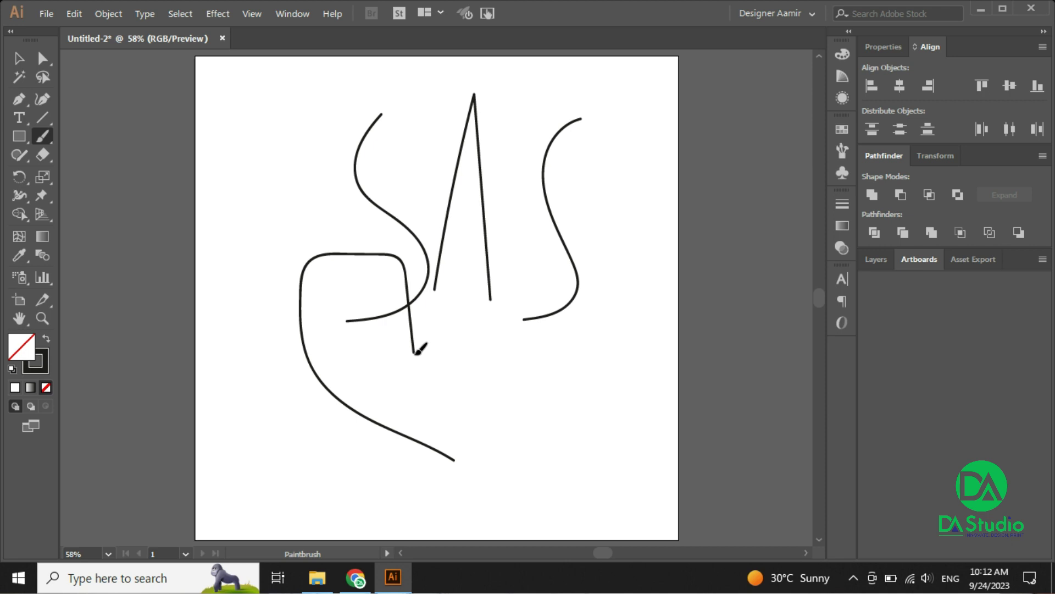
{"action": "left_click_drag", "start_coordinate": [278, 113], "coordinate": [248, 335]}
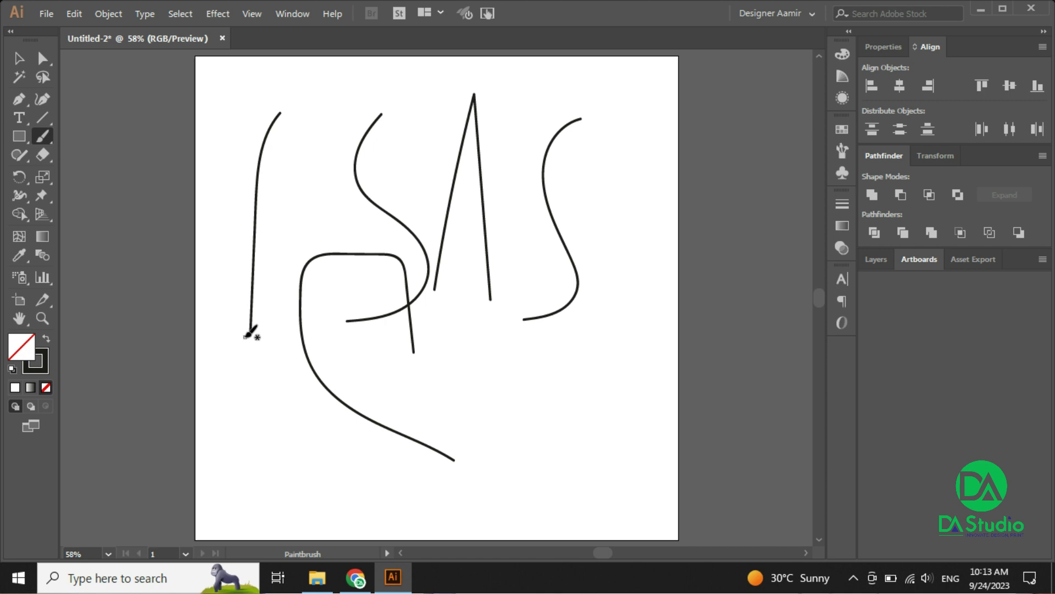
{"action": "key", "text": "bracketright"}
{"action": "key", "text": "bracketright"}
{"action": "key", "text": "bracketright"}
{"action": "key", "text": "bracketright"}
{"action": "key", "text": "bracketright"}
{"action": "key", "text": "bracketright"}
{"action": "key", "text": "bracketright"}
{"action": "key", "text": "bracketright"}
{"action": "key", "text": "bracketright"}
{"action": "key", "text": "bracketright"}
{"action": "key", "text": "bracketright"}
{"action": "mouse_move", "coordinate": [578, 327]}
{"action": "left_mouse_down"}
{"action": "mouse_move", "coordinate": [483, 485]}
{"action": "mouse_move", "coordinate": [536, 358]}
{"action": "left_mouse_up"}
{"action": "mouse_move", "coordinate": [377, 103]}
{"action": "left_mouse_down"}
{"action": "mouse_move", "coordinate": [395, 263]}
{"action": "mouse_move", "coordinate": [448, 243]}
{"action": "left_mouse_up"}
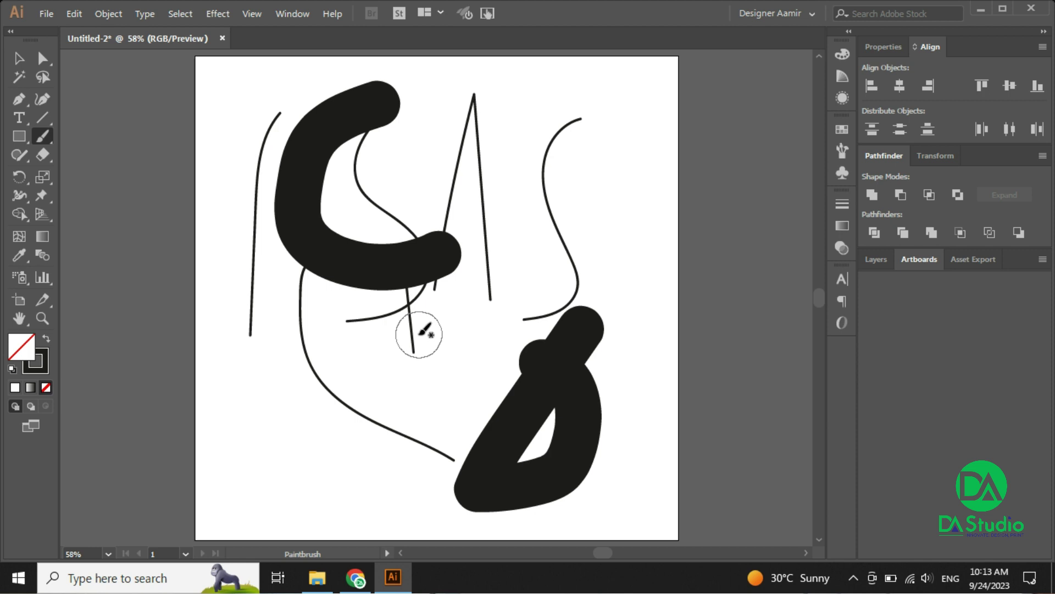
{"action": "key", "text": "bracketleft"}
{"action": "key", "text": "bracketleft"}
{"action": "key", "text": "bracketleft"}
{"action": "key", "text": "bracketleft"}
{"action": "key", "text": "bracketleft"}
{"action": "key", "text": "bracketleft"}
{"action": "key", "text": "bracketleft"}
{"action": "key", "text": "bracketright"}
{"action": "key", "text": "bracketright"}
{"action": "key", "text": "bracketright"}
{"action": "key", "text": "bracketright"}
{"action": "key", "text": "bracketright"}
{"action": "key", "text": "bracketright"}
{"action": "key", "text": "bracketright"}
{"action": "key", "text": "bracketright"}
{"action": "key", "text": "bracketright"}
{"action": "key", "text": "bracketright"}
{"action": "key", "text": "bracketright"}
{"action": "key", "text": "bracketright"}
{"action": "key", "text": "bracketright"}
{"action": "key", "text": "bracketright"}
{"action": "key", "text": "bracketright"}
{"action": "key", "text": "bracketright"}
{"action": "key", "text": "bracketright"}
{"action": "key", "text": "bracketright"}
{"action": "key", "text": "bracketright"}
{"action": "key", "text": "bracketright"}
{"action": "key", "text": "bracketright"}
{"action": "key", "text": "bracketright"}
{"action": "key", "text": "bracketright"}
{"action": "key", "text": "bracketright"}
{"action": "key", "text": "bracketright"}
{"action": "key", "text": "bracketright"}
{"action": "key", "text": "bracketright"}
{"action": "key", "text": "bracketright"}
{"action": "key", "text": "bracketright"}
{"action": "key", "text": "bracketright"}
{"action": "key", "text": "bracketright"}
{"action": "key", "text": "bracketright"}
{"action": "key", "text": "bracketright"}
{"action": "key", "text": "bracketright"}
{"action": "key", "text": "bracketright"}
{"action": "key", "text": "bracketright"}
{"action": "key", "text": "bracketright"}
{"action": "key", "text": "bracketright"}
{"action": "key", "text": "bracketright"}
{"action": "key", "text": "bracketright"}
{"action": "key", "text": "bracketright"}
{"action": "key", "text": "bracketright"}
{"action": "key", "text": "bracketright"}
{"action": "key", "text": "bracketright"}
{"action": "key", "text": "bracketright"}
{"action": "key", "text": "bracketright"}
{"action": "key", "text": "bracketright"}
{"action": "key", "text": "bracketright"}
{"action": "key", "text": "bracketright"}
{"action": "key", "text": "bracketleft"}
{"action": "key", "text": "bracketleft"}
{"action": "key", "text": "bracketleft"}
{"action": "key", "text": "bracketleft"}
{"action": "key", "text": "bracketleft"}
{"action": "key", "text": "bracketleft"}
{"action": "key", "text": "bracketleft"}
{"action": "key", "text": "bracketleft"}
{"action": "key", "text": "bracketleft"}
{"action": "key", "text": "bracketleft"}
{"action": "key", "text": "bracketleft"}
{"action": "key", "text": "ctrl+a"}
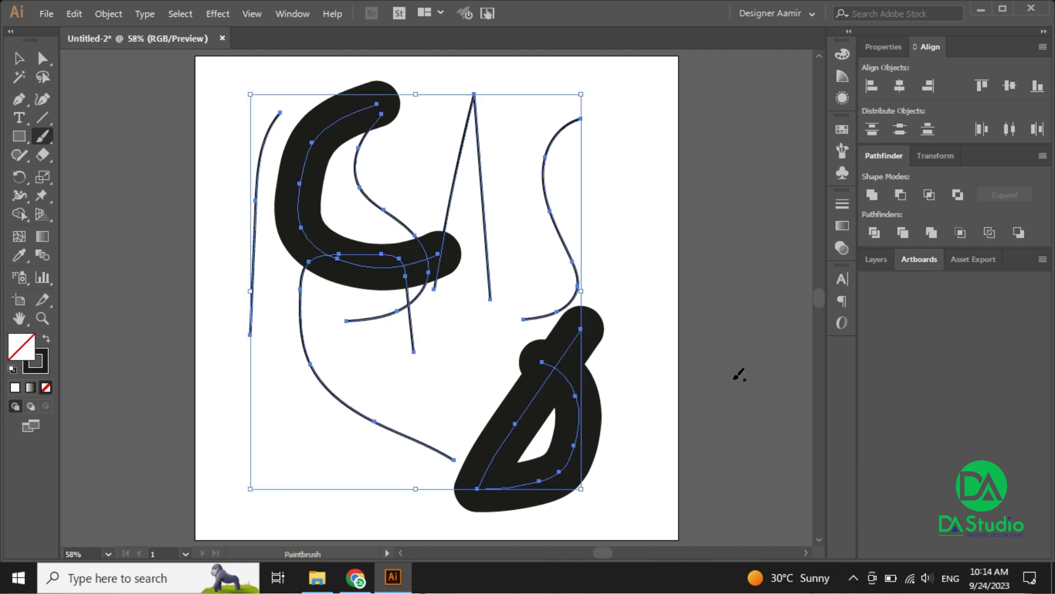
{"action": "key", "text": "Delete"}
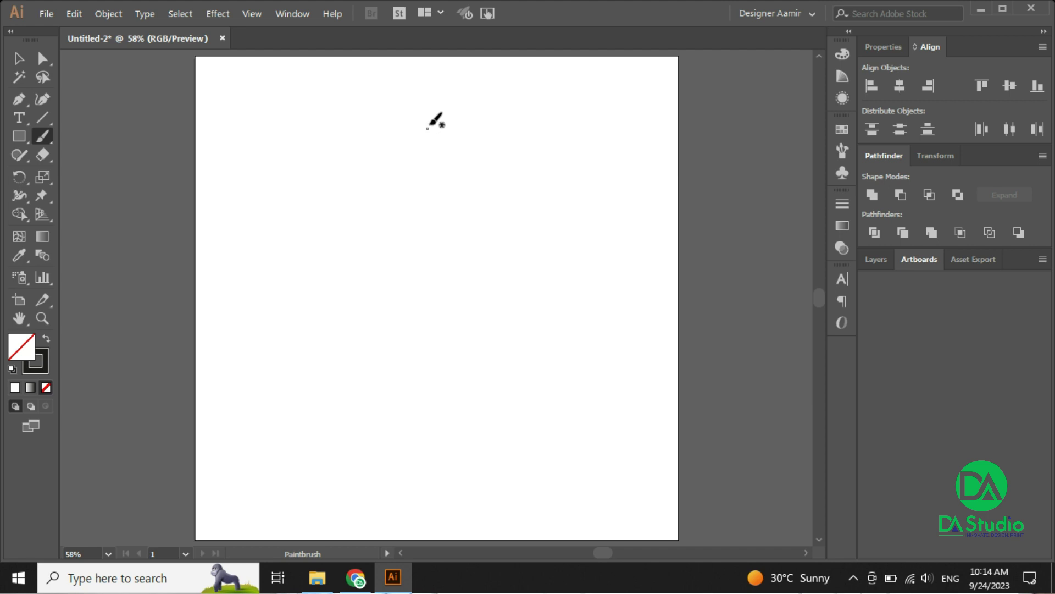
Step: Paint three side-by-side S-shaped strokes, then marquee-select them with the Selection tool
{"action": "left_click_drag", "start_coordinate": [445, 115], "coordinate": [400, 342]}
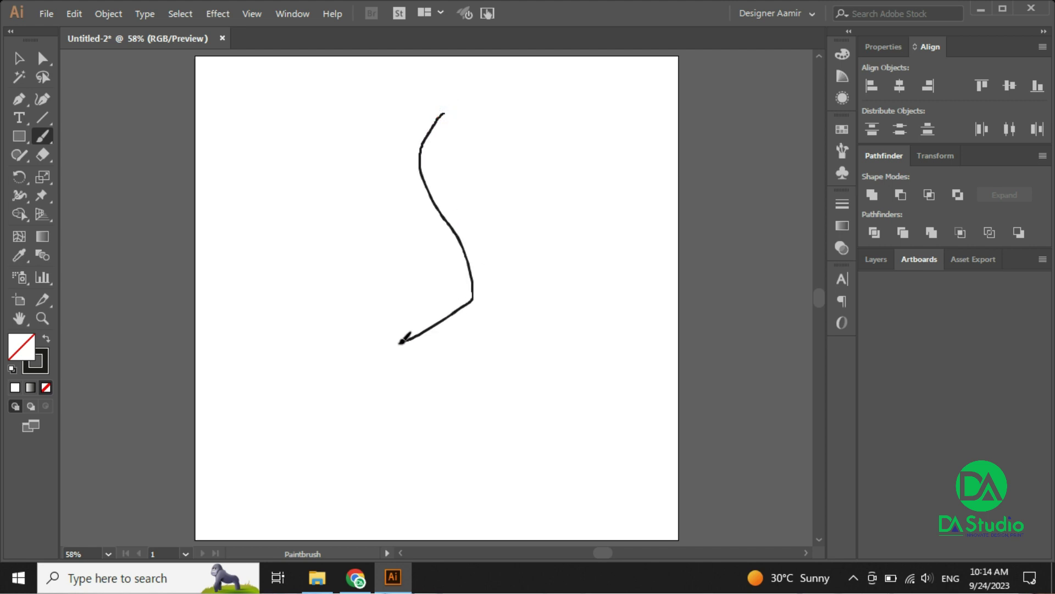
{"action": "left_click_drag", "start_coordinate": [369, 131], "coordinate": [346, 358]}
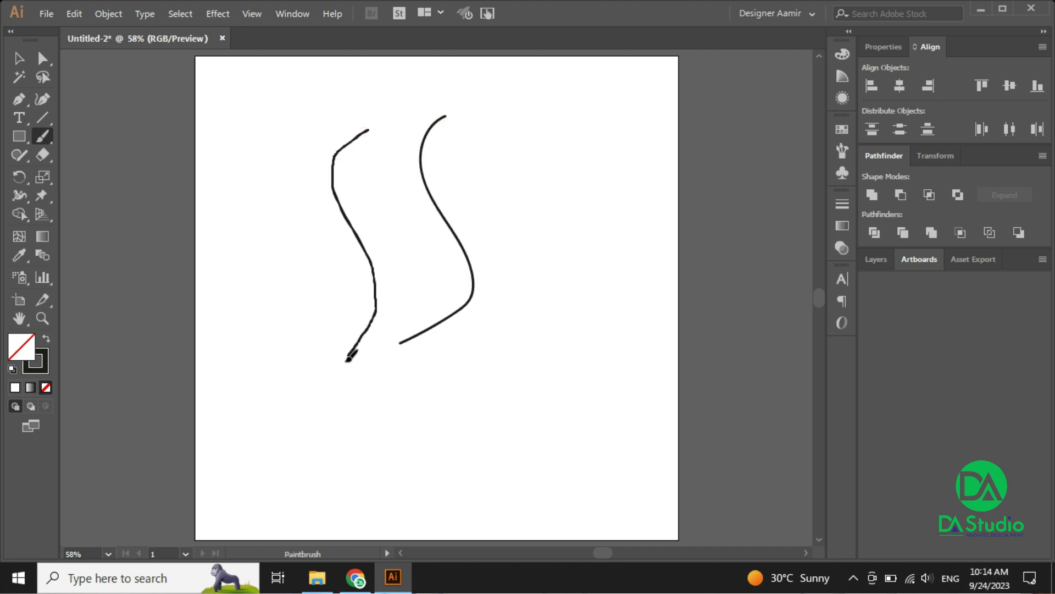
{"action": "left_click_drag", "start_coordinate": [534, 139], "coordinate": [524, 341]}
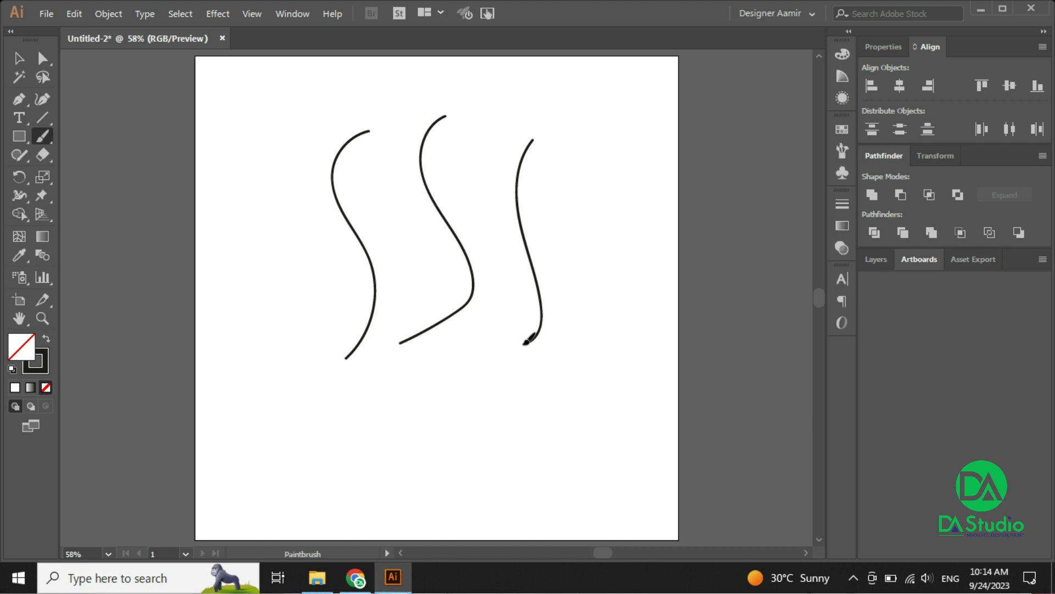
{"action": "key", "text": "v"}
{"action": "left_click_drag", "start_coordinate": [586, 395], "coordinate": [149, 184]}
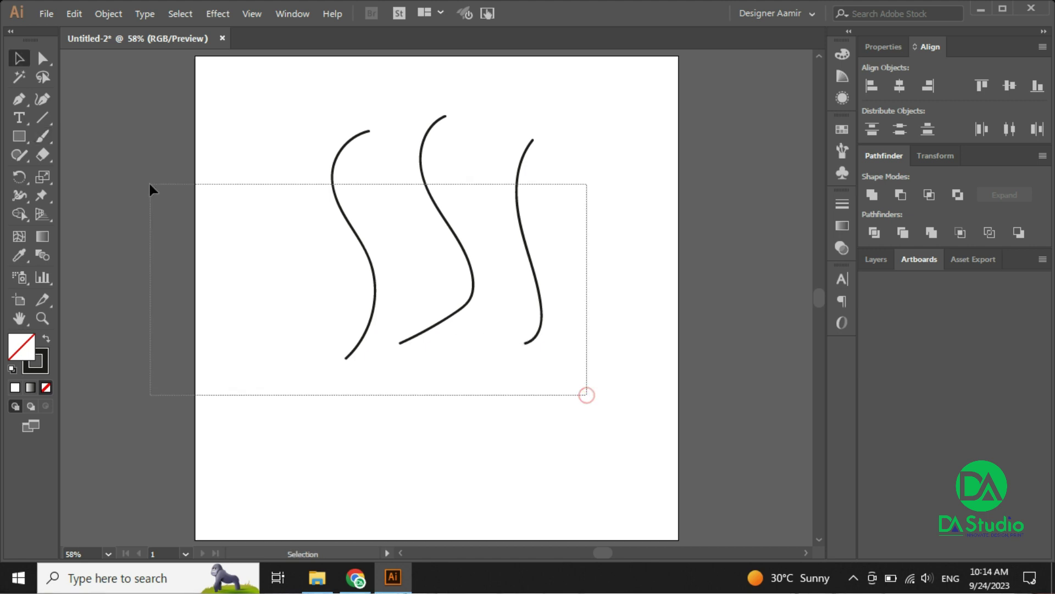
Step: Select the middle S-curve and try olive and yellow tones in its stroke colour picker
{"action": "left_click", "coordinate": [302, 294]}
{"action": "left_click_drag", "start_coordinate": [427, 275], "coordinate": [469, 404]}
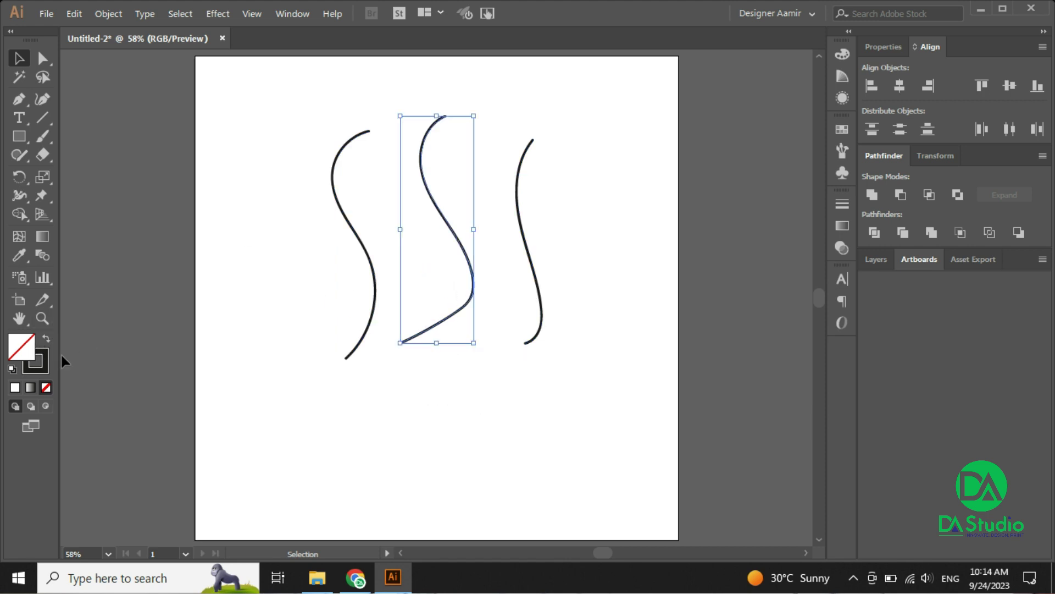
{"action": "left_click", "coordinate": [22, 355]}
{"action": "left_click", "coordinate": [48, 355]}
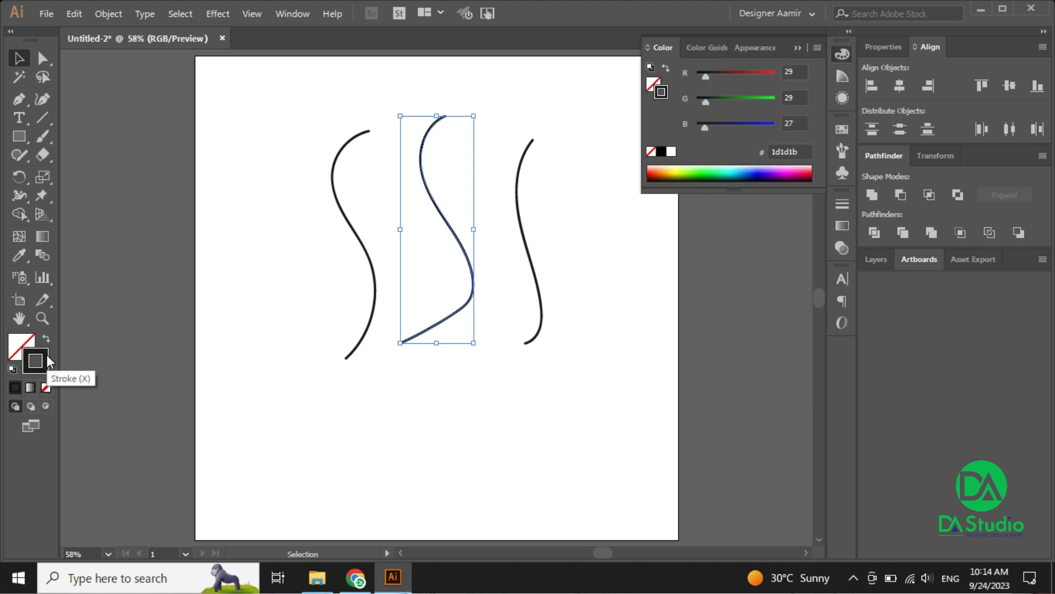
{"action": "double_click", "coordinate": [44, 352]}
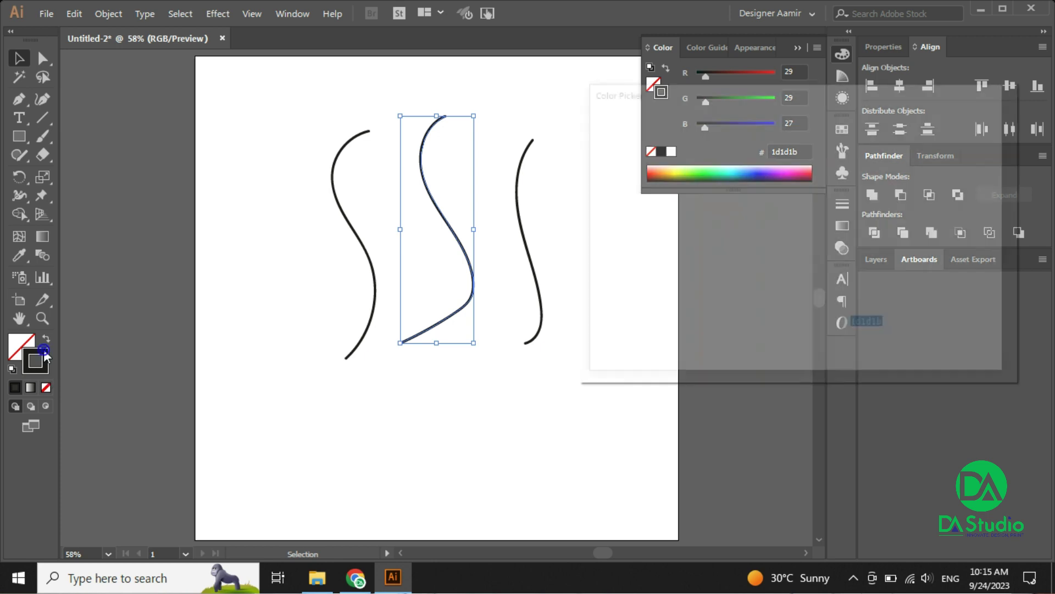
{"action": "left_click", "coordinate": [708, 206]}
{"action": "left_click_drag", "start_coordinate": [742, 176], "coordinate": [731, 264]}
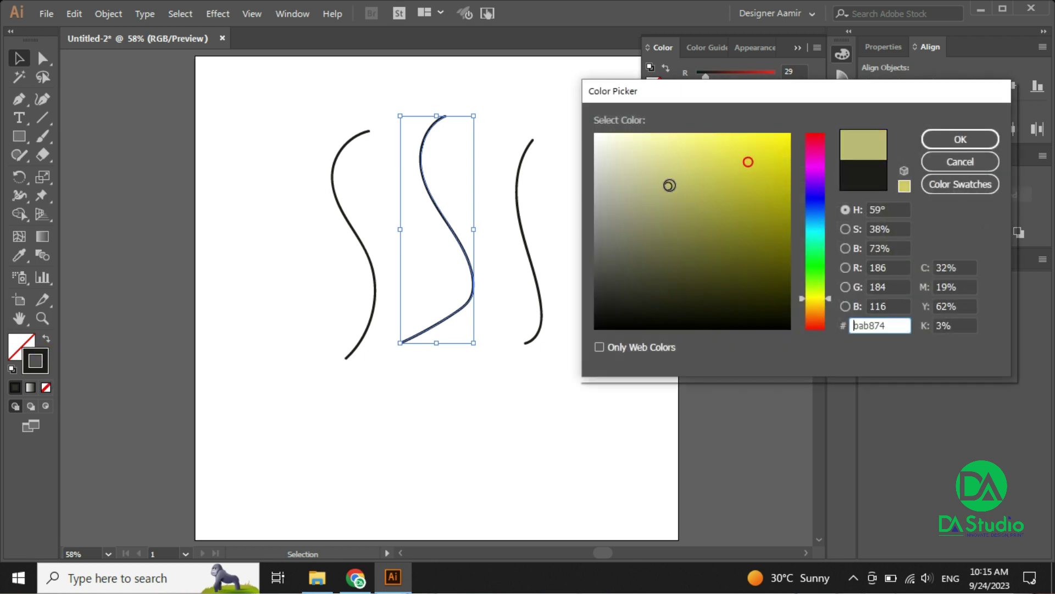
{"action": "mouse_move", "coordinate": [676, 224]}
{"action": "left_mouse_down"}
{"action": "mouse_move", "coordinate": [759, 141]}
{"action": "mouse_move", "coordinate": [734, 235]}
{"action": "mouse_move", "coordinate": [757, 147]}
{"action": "left_mouse_up"}
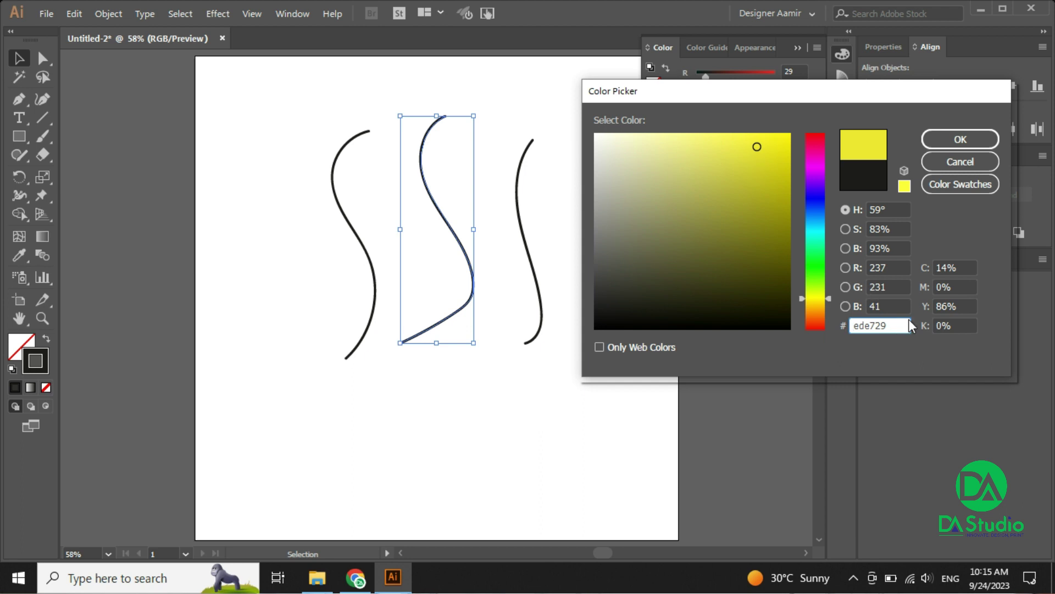
Step: Set the middle curve's stroke colour to light grey eaeaea
{"action": "left_click_drag", "start_coordinate": [907, 326], "coordinate": [788, 321]}
{"action": "type", "text": "eaeaeae"}
{"action": "key", "text": "BackSpace"}
{"action": "left_click", "coordinate": [995, 146]}
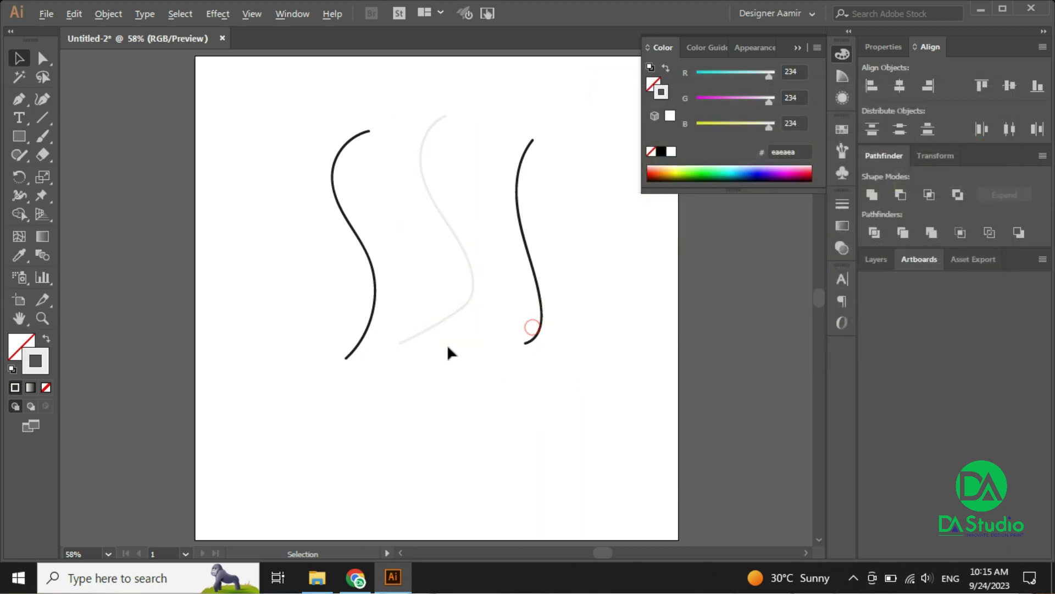
Step: Reselect the middle curve and change its stroke back to black 000000
{"action": "scroll", "coordinate": [447, 344], "scroll_direction": "up", "scroll_amount": 4}
{"action": "left_click_drag", "start_coordinate": [519, 384], "coordinate": [356, 229]}
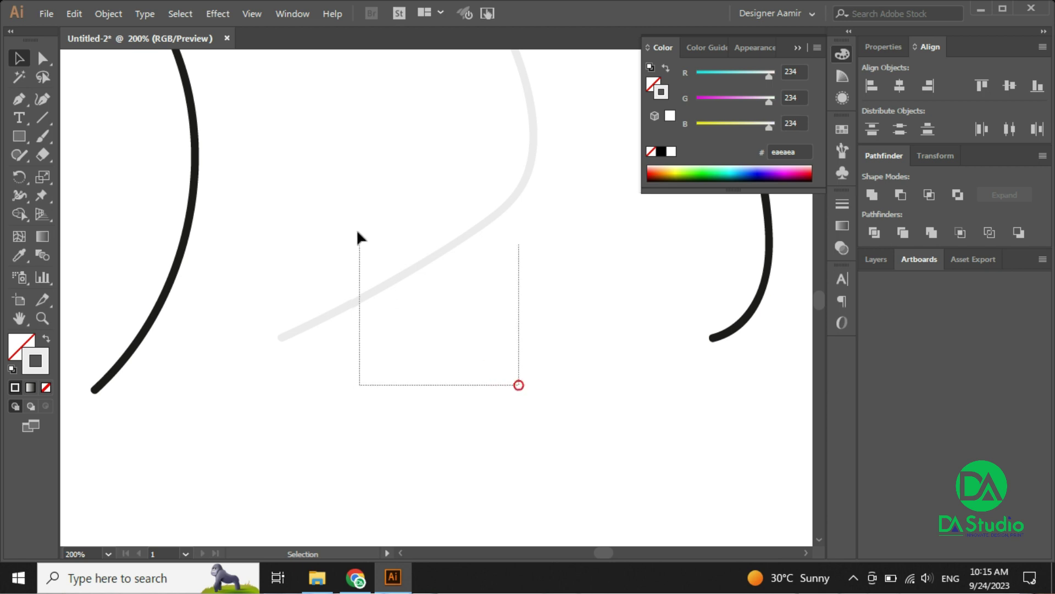
{"action": "double_click", "coordinate": [34, 363]}
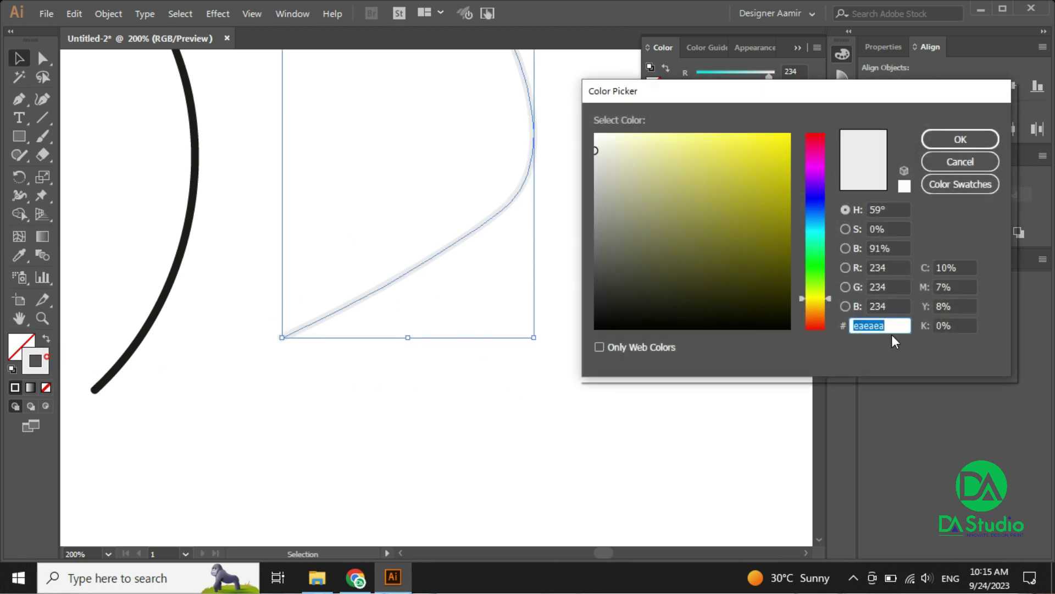
{"action": "type", "text": "00000"}
{"action": "type", "text": "0"}
{"action": "key", "text": "Return"}
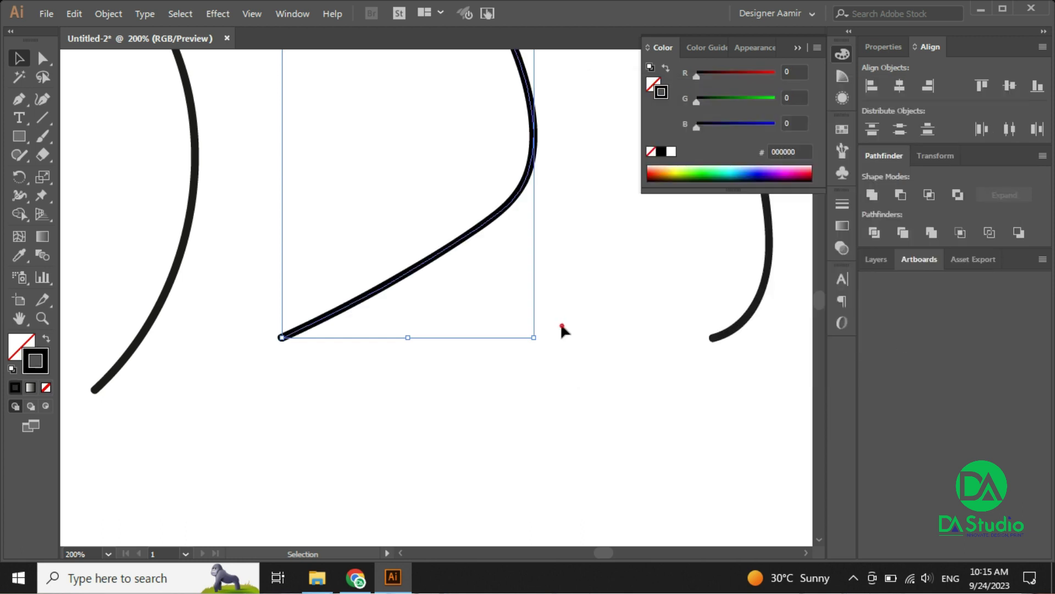
{"action": "left_click", "coordinate": [560, 324]}
{"action": "scroll", "coordinate": [560, 324], "scroll_direction": "down", "scroll_amount": 5}
{"action": "left_click_drag", "start_coordinate": [560, 355], "coordinate": [527, 279]}
{"action": "scroll", "coordinate": [550, 302], "scroll_direction": "up", "scroll_amount": 3}
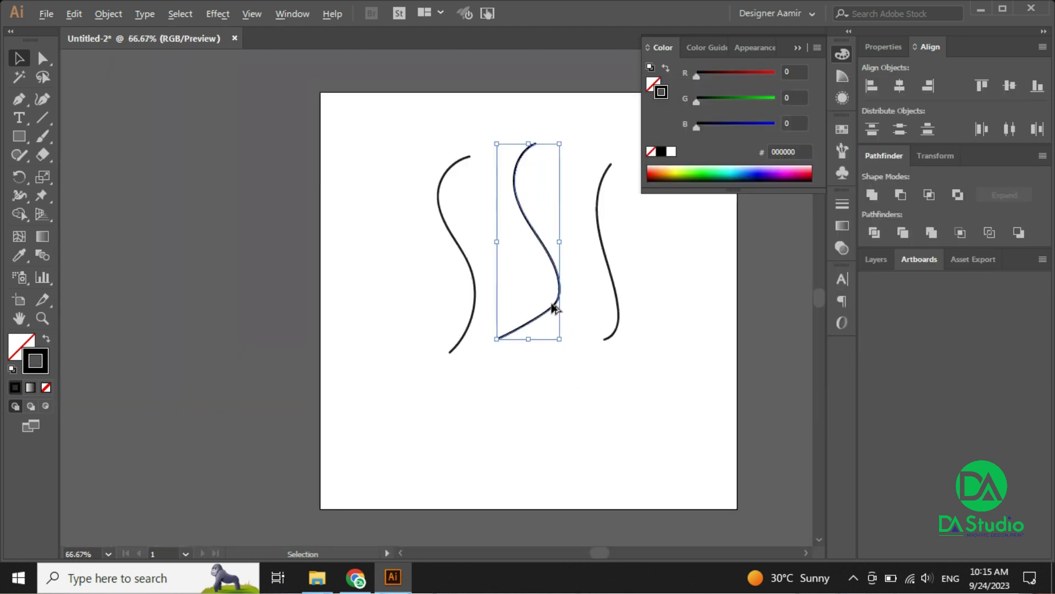
Step: Switch between Direct Selection and Selection, deselect the middle curve, and zoom in and out
{"action": "key", "text": "a"}
{"action": "key", "text": "v"}
{"action": "scroll", "coordinate": [539, 319], "scroll_direction": "down", "scroll_amount": 1}
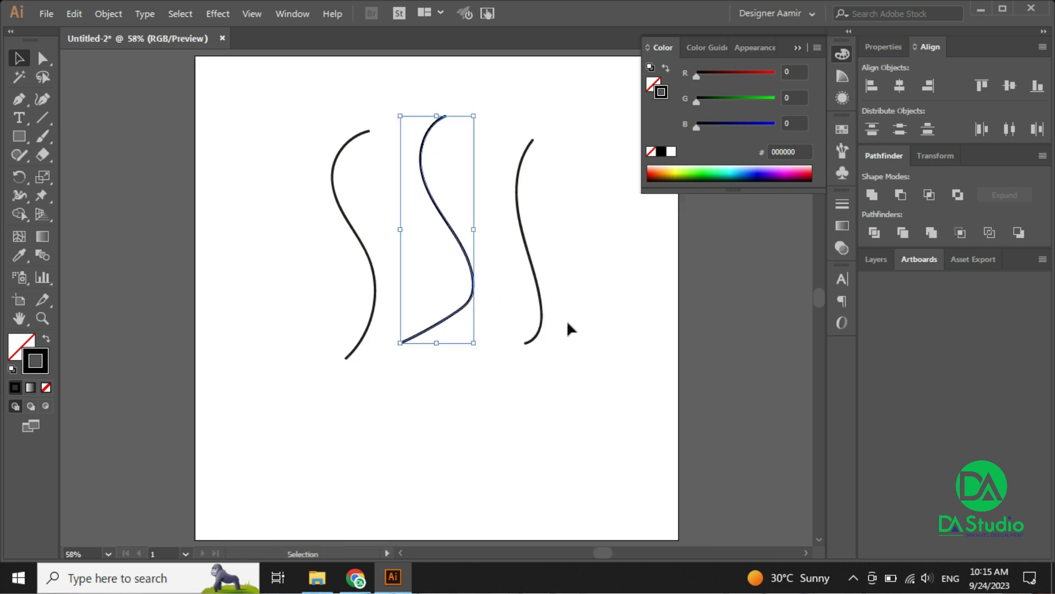
{"action": "left_click", "coordinate": [632, 252]}
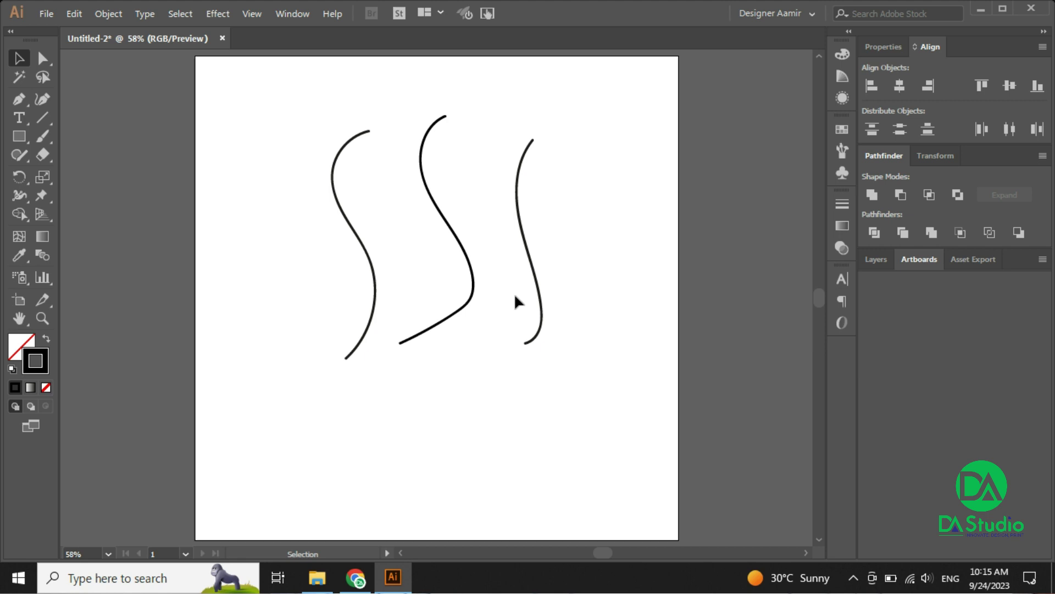
{"action": "scroll", "coordinate": [515, 296], "scroll_direction": "down", "scroll_amount": 1}
{"action": "scroll", "coordinate": [515, 297], "scroll_direction": "down", "scroll_amount": 3}
{"action": "scroll", "coordinate": [515, 296], "scroll_direction": "up", "scroll_amount": 1}
{"action": "scroll", "coordinate": [515, 296], "scroll_direction": "up", "scroll_amount": 4}
{"action": "scroll", "coordinate": [515, 296], "scroll_direction": "down", "scroll_amount": 4}
{"action": "scroll", "coordinate": [516, 297], "scroll_direction": "down", "scroll_amount": 3}
{"action": "scroll", "coordinate": [515, 296], "scroll_direction": "up", "scroll_amount": 4}
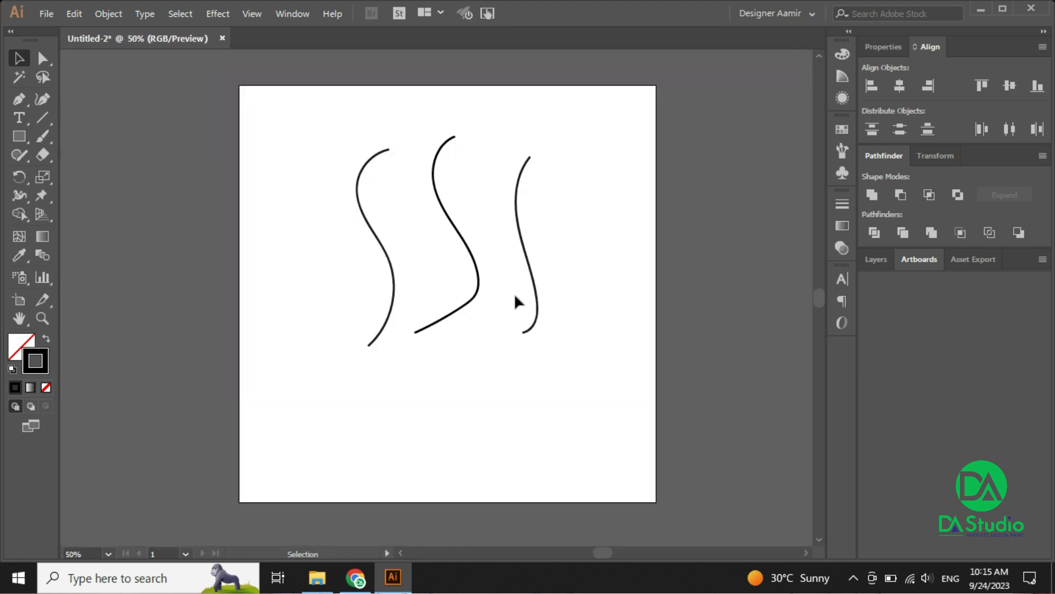
Step: Inspect the curves with Direct Selection while zooming, then return to the Selection tool
{"action": "key", "text": "a"}
{"action": "scroll", "coordinate": [519, 301], "scroll_direction": "up", "scroll_amount": 2}
{"action": "scroll", "coordinate": [519, 301], "scroll_direction": "up", "scroll_amount": 3}
{"action": "scroll", "coordinate": [519, 301], "scroll_direction": "up", "scroll_amount": 2}
{"action": "scroll", "coordinate": [519, 301], "scroll_direction": "up", "scroll_amount": 2}
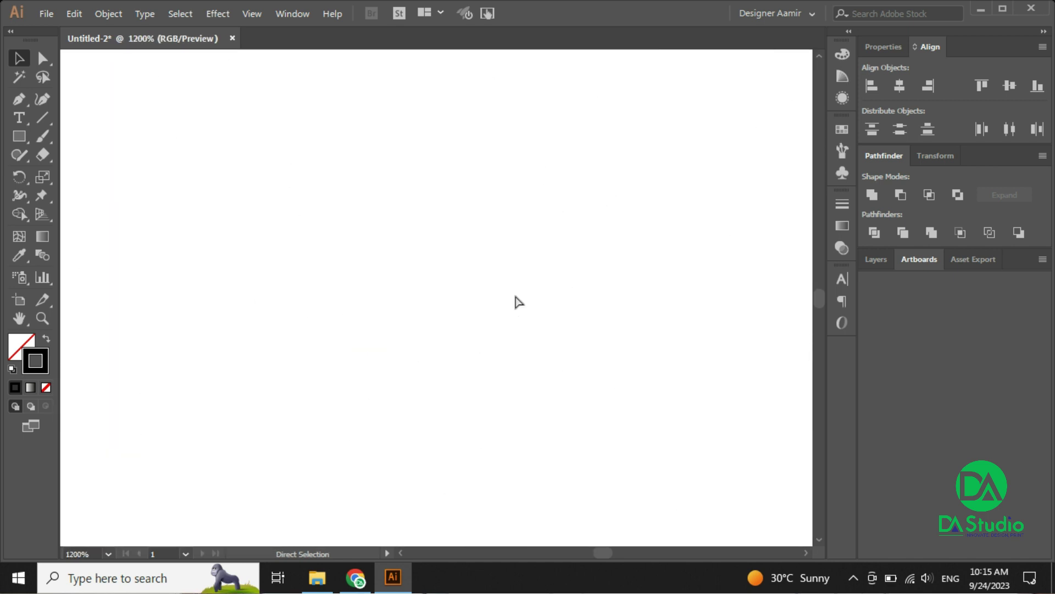
{"action": "scroll", "coordinate": [519, 301], "scroll_direction": "down", "scroll_amount": 4}
{"action": "scroll", "coordinate": [519, 301], "scroll_direction": "down", "scroll_amount": 2}
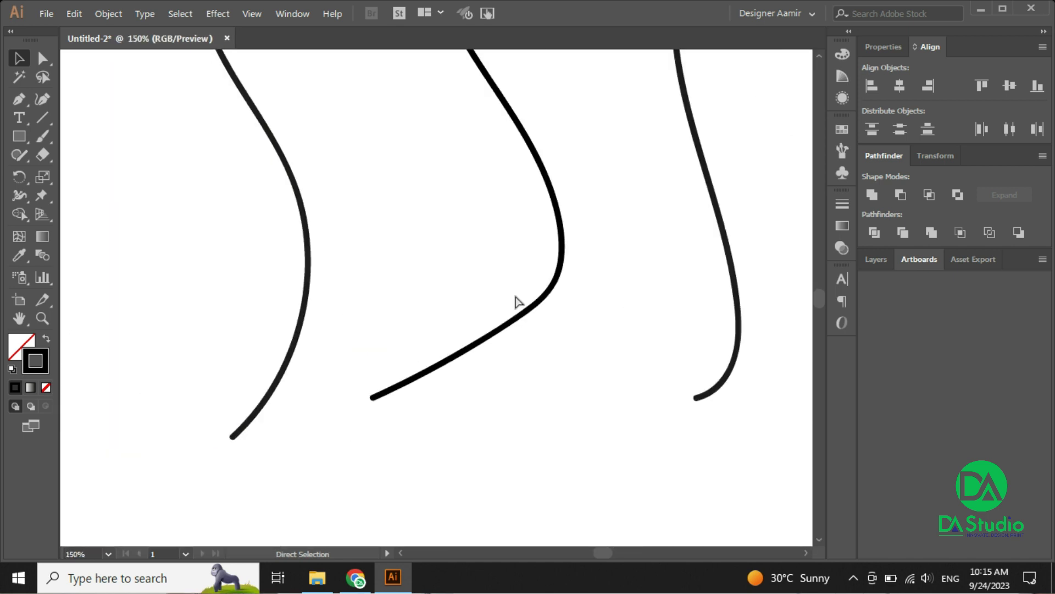
{"action": "scroll", "coordinate": [519, 301], "scroll_direction": "down", "scroll_amount": 3}
{"action": "scroll", "coordinate": [519, 301], "scroll_direction": "down", "scroll_amount": 1}
{"action": "key", "text": "v"}
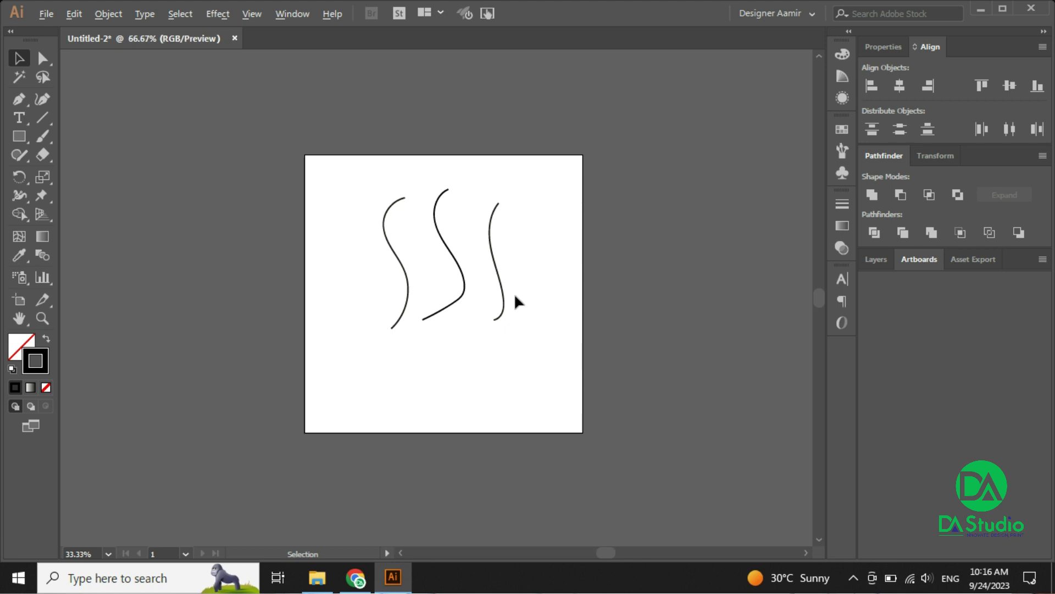
Step: Zoom in and out on the curves, then fit the whole artboard with Ctrl+0
{"action": "scroll", "coordinate": [517, 303], "scroll_direction": "up", "scroll_amount": 3}
{"action": "scroll", "coordinate": [517, 302], "scroll_direction": "up", "scroll_amount": 3}
{"action": "scroll", "coordinate": [516, 303], "scroll_direction": "up", "scroll_amount": 2}
{"action": "scroll", "coordinate": [516, 300], "scroll_direction": "up", "scroll_amount": 2}
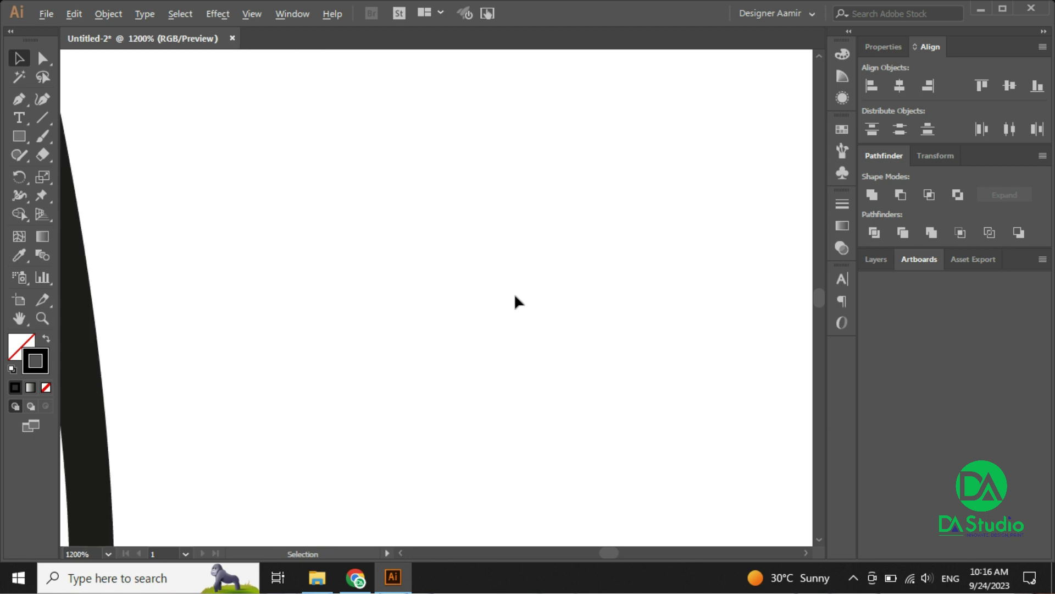
{"action": "scroll", "coordinate": [516, 303], "scroll_direction": "down", "scroll_amount": 1}
{"action": "scroll", "coordinate": [517, 303], "scroll_direction": "down", "scroll_amount": 2}
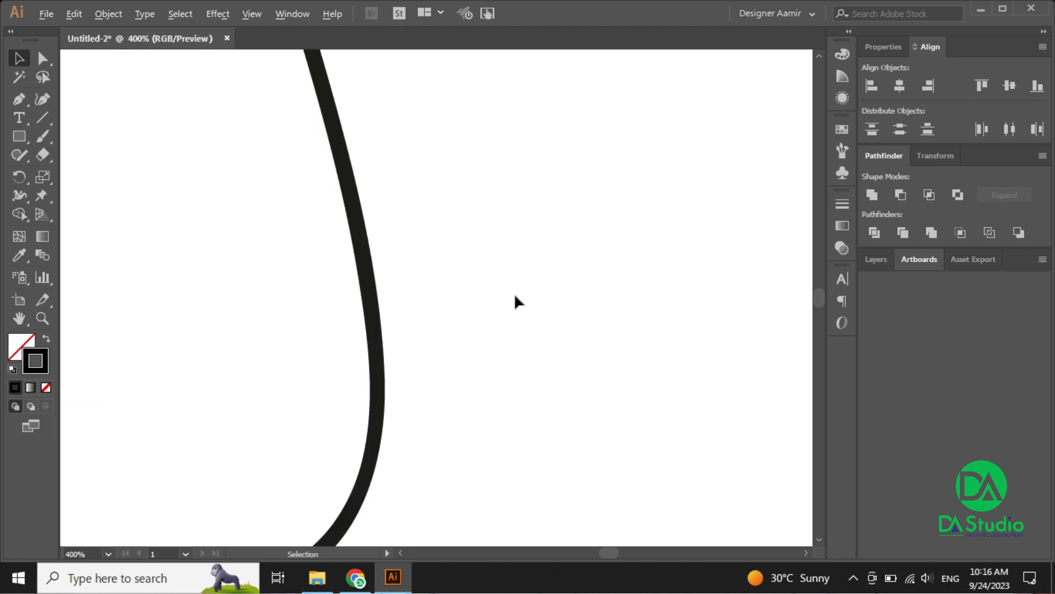
{"action": "scroll", "coordinate": [516, 302], "scroll_direction": "down", "scroll_amount": 3}
{"action": "scroll", "coordinate": [517, 302], "scroll_direction": "down", "scroll_amount": 1}
{"action": "scroll", "coordinate": [517, 303], "scroll_direction": "down", "scroll_amount": 1}
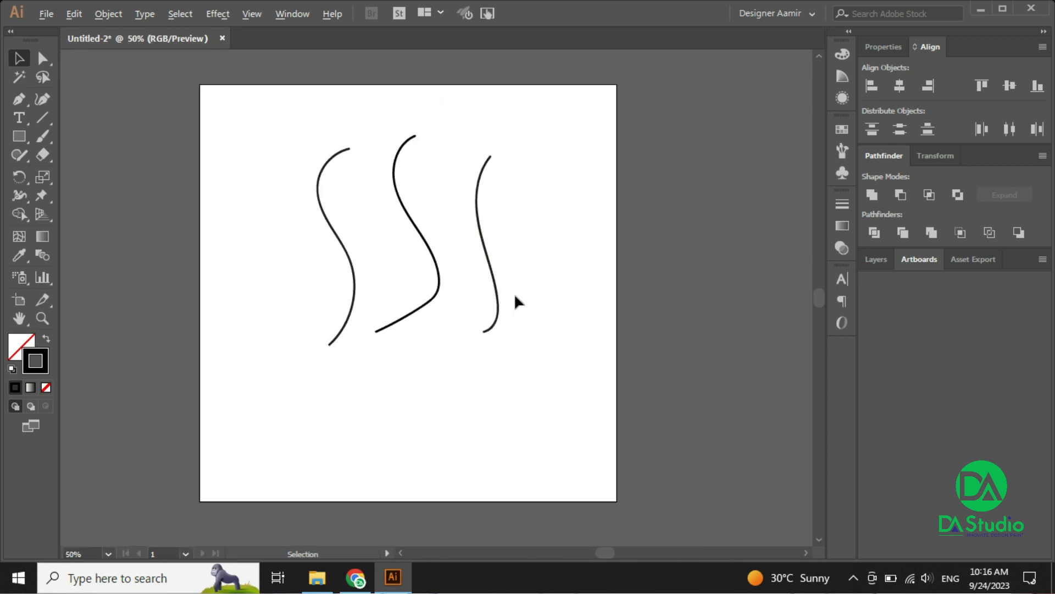
{"action": "scroll", "coordinate": [517, 302], "scroll_direction": "down", "scroll_amount": 1}
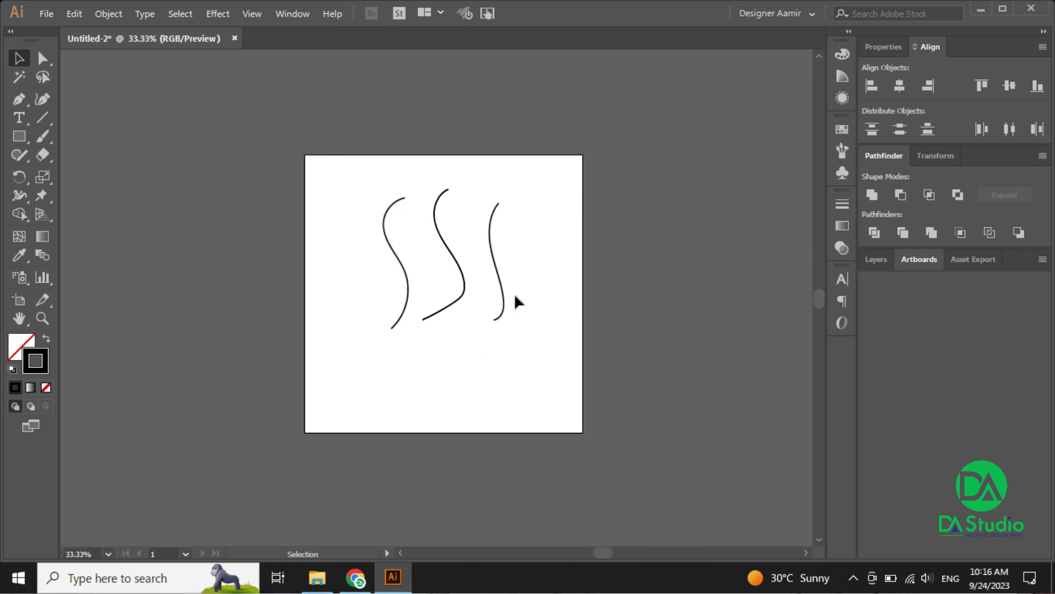
{"action": "key", "text": "ctrl+0"}
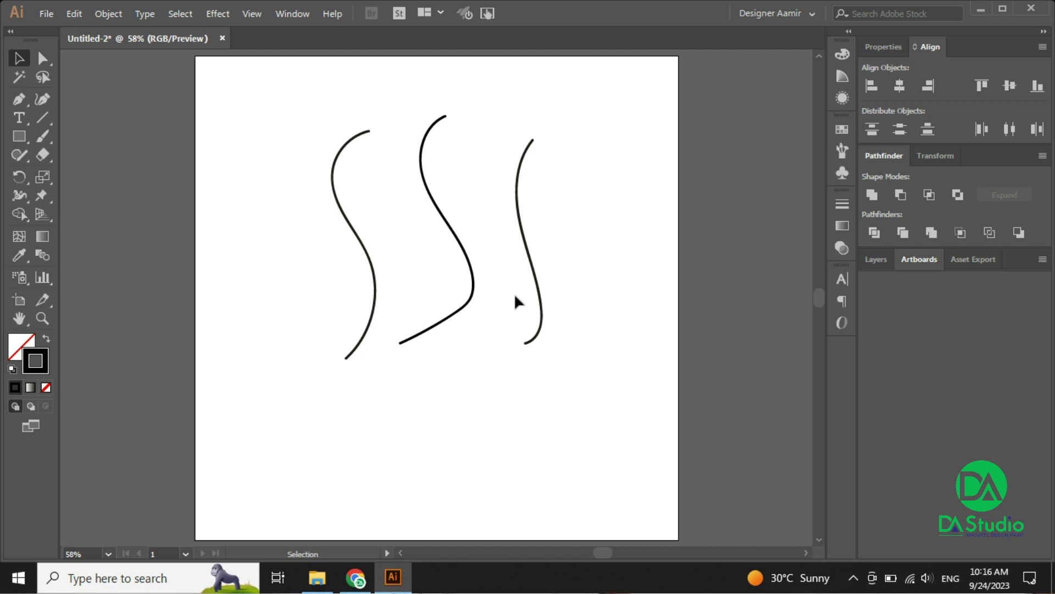
Step: Marquee-select all three S-curves and delete them
{"action": "left_click_drag", "start_coordinate": [623, 430], "coordinate": [272, 197]}
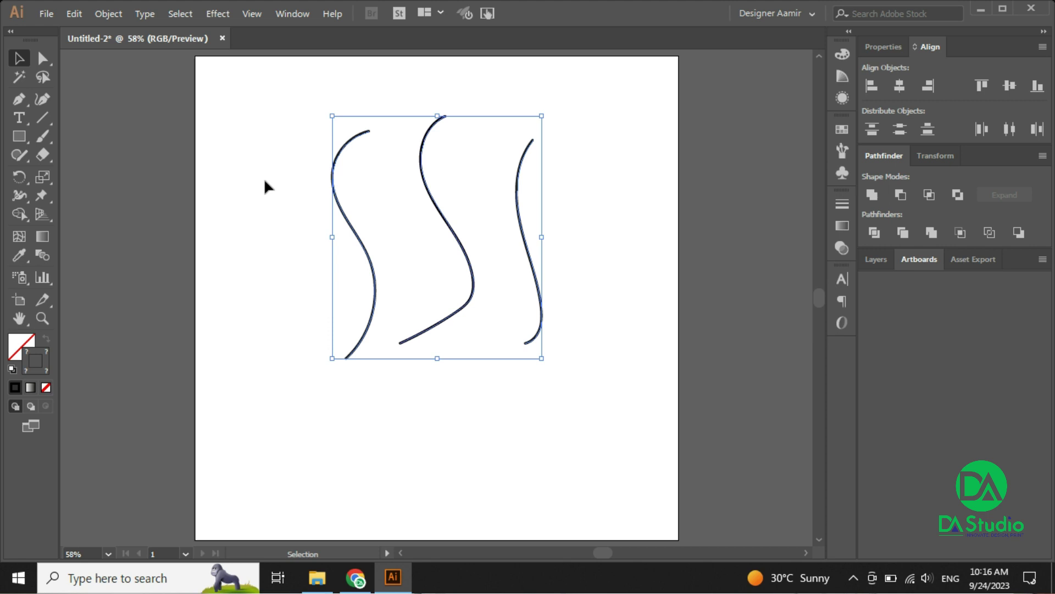
{"action": "key", "text": "Delete"}
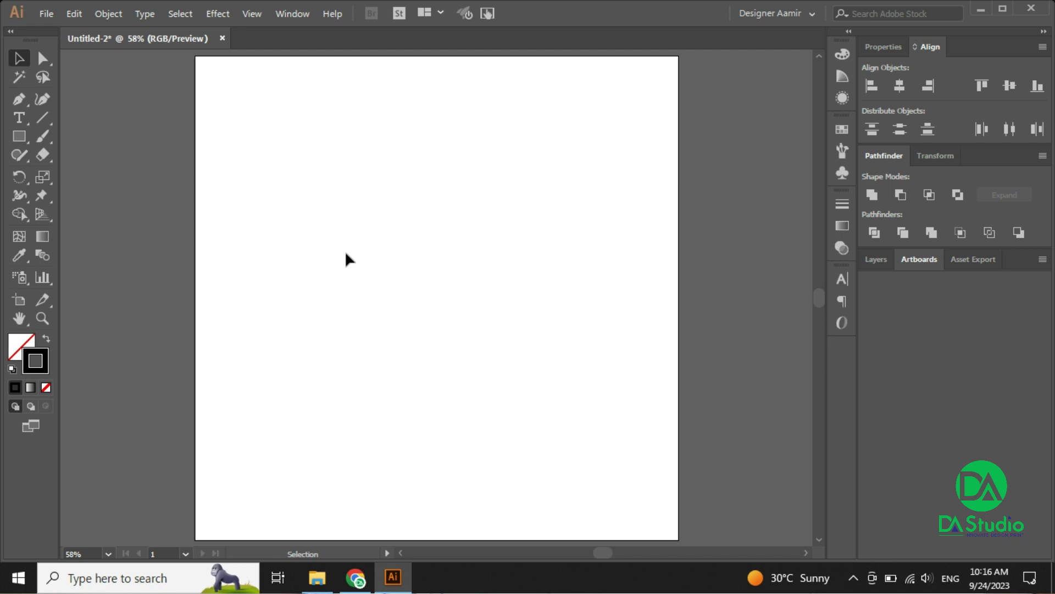
Step: Paint five test brush strokes, then select all and delete them
{"action": "left_click", "coordinate": [48, 136]}
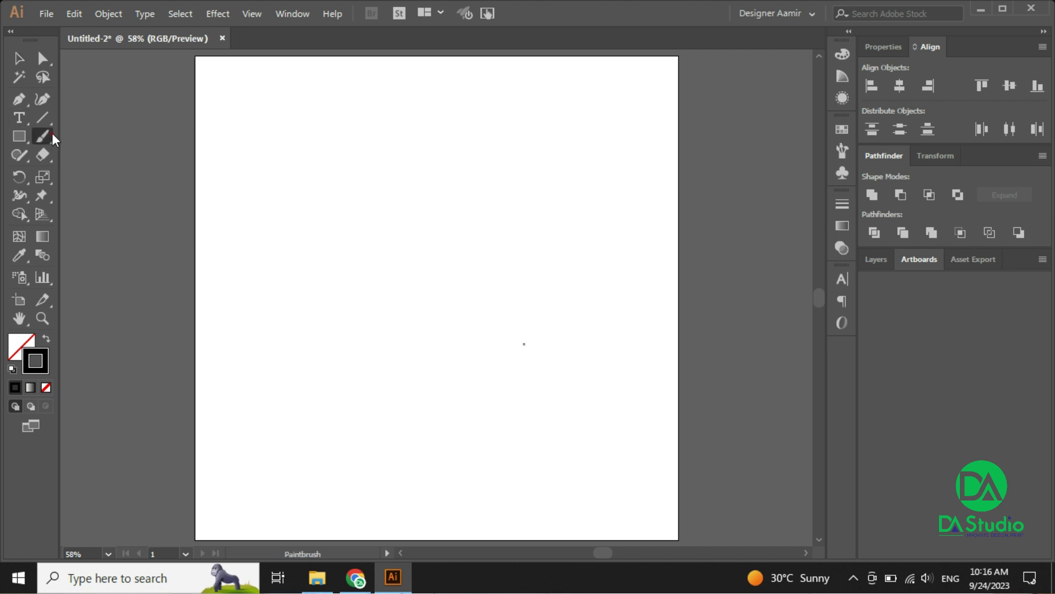
{"action": "mouse_move", "coordinate": [461, 139]}
{"action": "left_mouse_down"}
{"action": "mouse_move", "coordinate": [290, 369]}
{"action": "mouse_move", "coordinate": [469, 202]}
{"action": "left_mouse_up"}
{"action": "left_click_drag", "start_coordinate": [551, 193], "coordinate": [467, 360]}
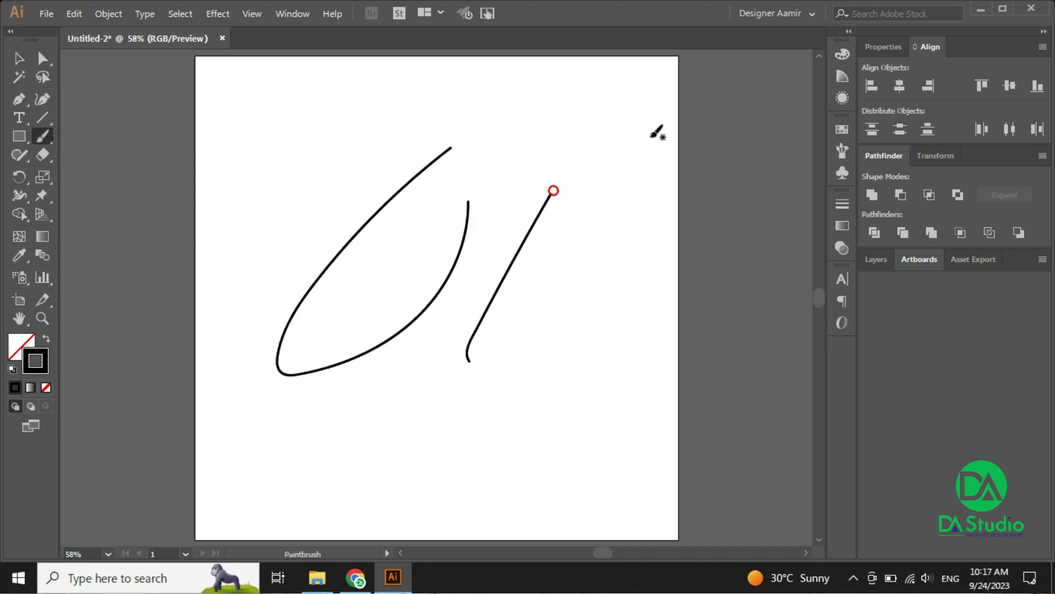
{"action": "left_click_drag", "start_coordinate": [631, 179], "coordinate": [545, 290]}
{"action": "left_click_drag", "start_coordinate": [620, 89], "coordinate": [554, 202]}
{"action": "left_click_drag", "start_coordinate": [550, 206], "coordinate": [539, 257]}
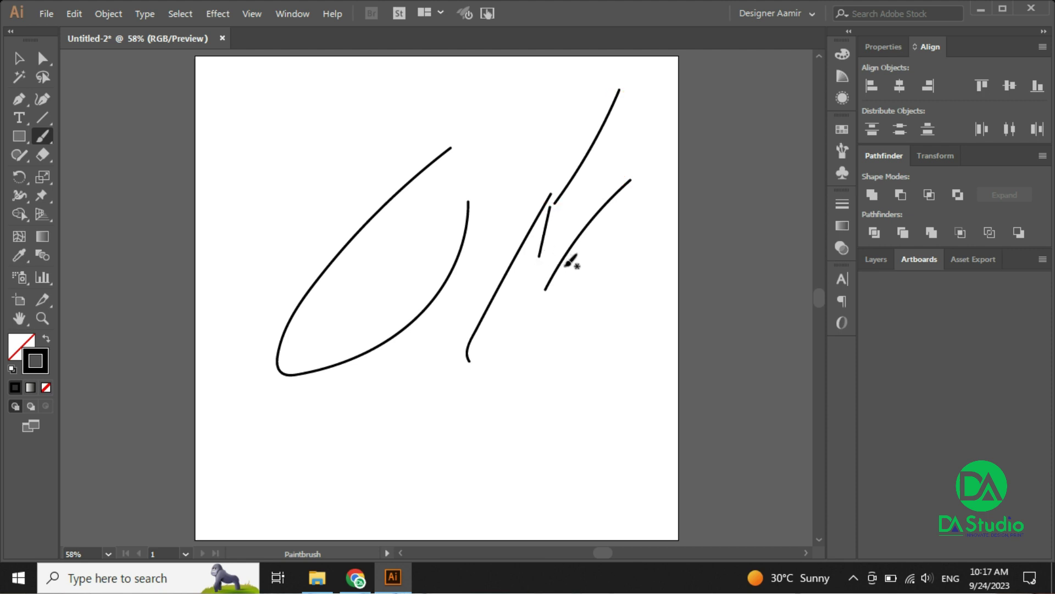
{"action": "key", "text": "ctrl+a"}
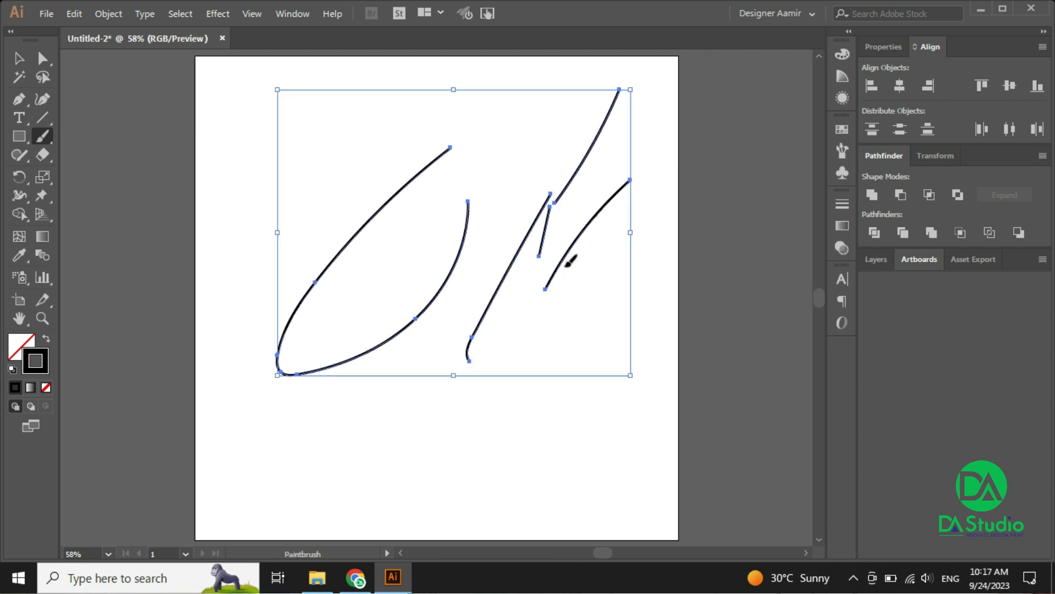
{"action": "key", "text": "Delete"}
{"action": "key", "text": "v"}
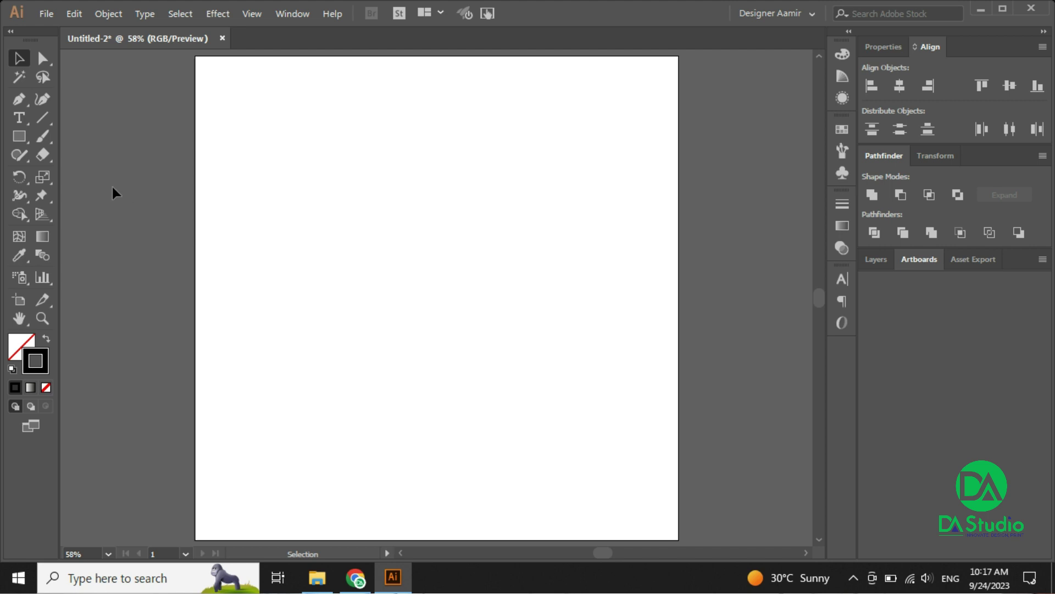
Step: Paint one S-shaped stroke near the artboard centre and marquee-select it
{"action": "left_click", "coordinate": [43, 136]}
{"action": "mouse_move", "coordinate": [515, 146]}
{"action": "left_mouse_down"}
{"action": "mouse_move", "coordinate": [430, 226]}
{"action": "mouse_move", "coordinate": [414, 358]}
{"action": "left_mouse_up"}
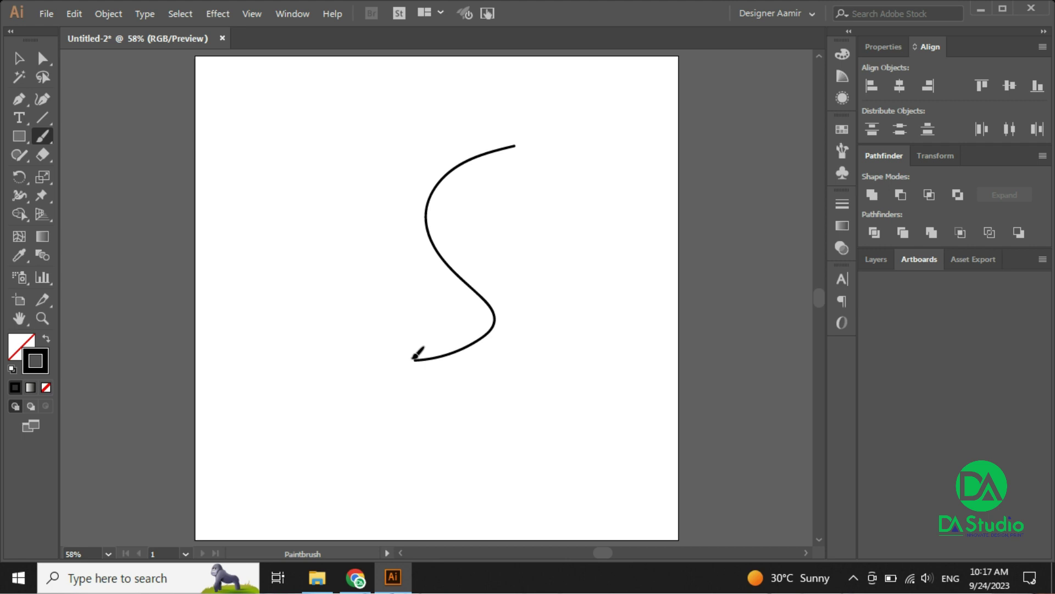
{"action": "key", "text": "v"}
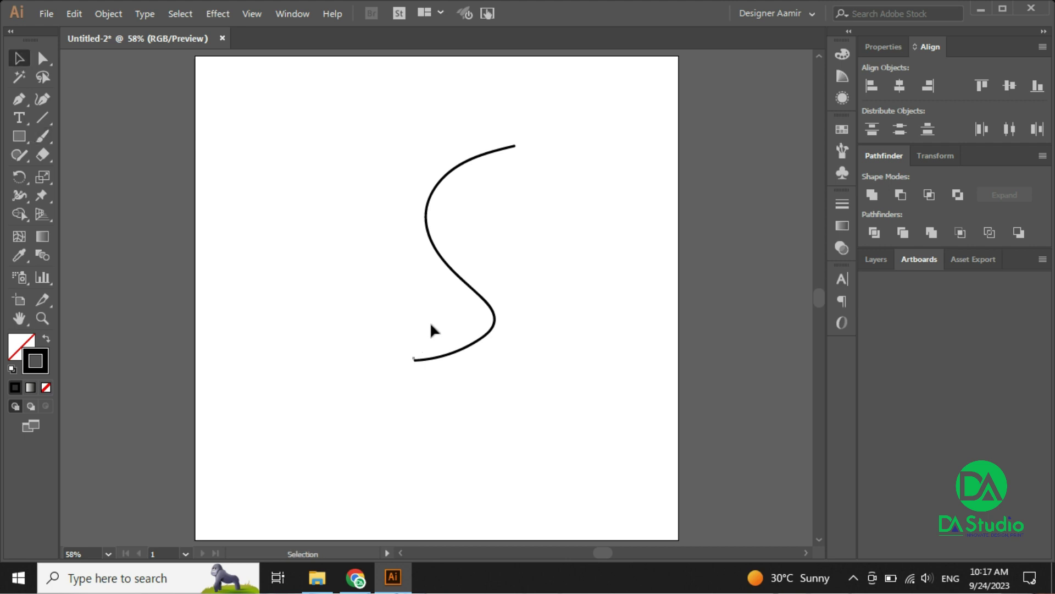
{"action": "left_click_drag", "start_coordinate": [554, 399], "coordinate": [310, 133]}
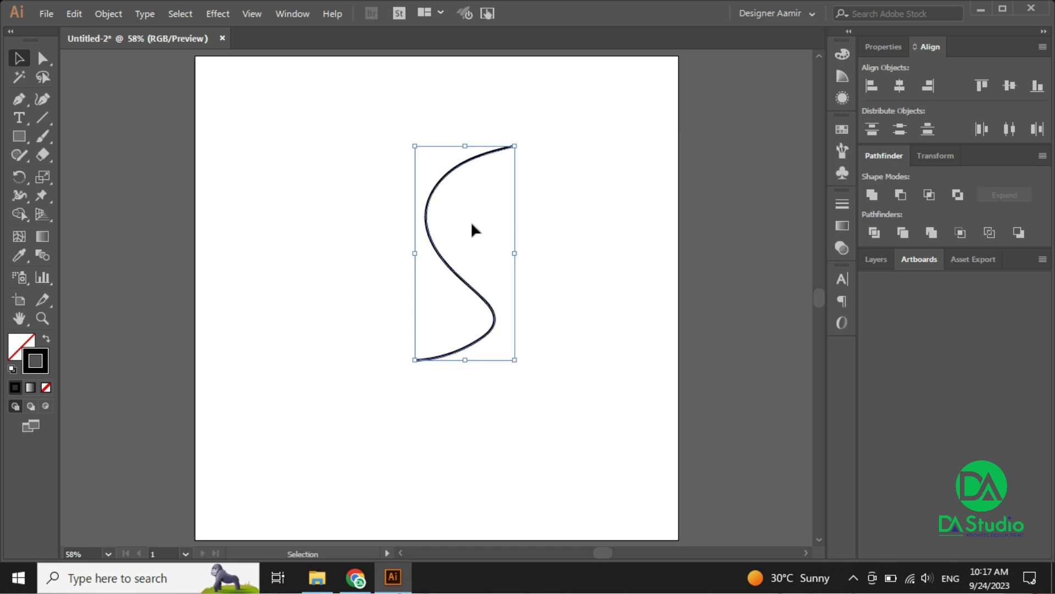
Step: Expand the brush presets list and try 15 pt Round through Touch Calligraphic on the S-curve
{"action": "left_click", "coordinate": [840, 150]}
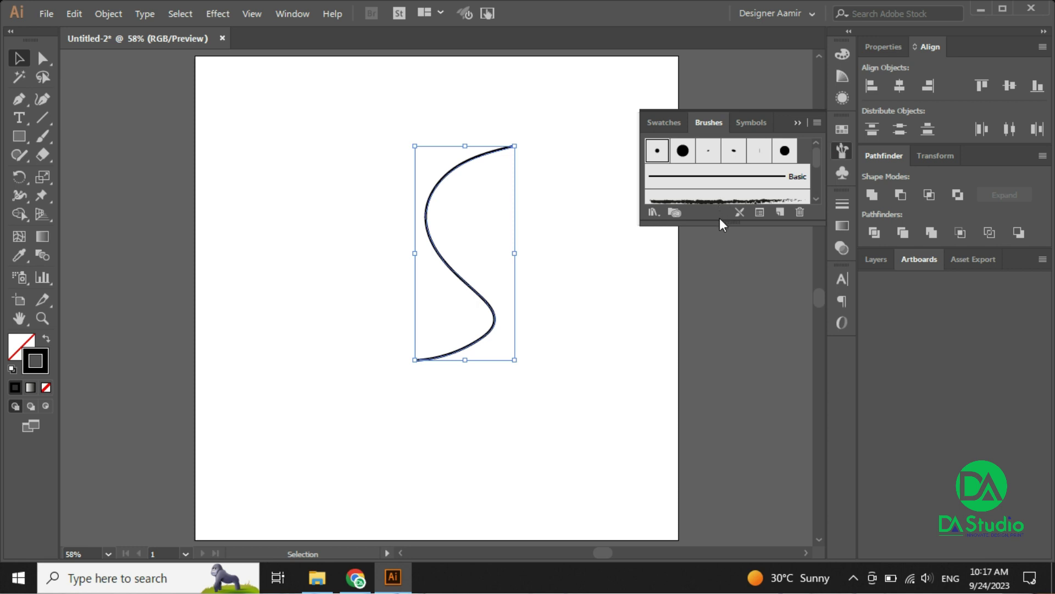
{"action": "left_click_drag", "start_coordinate": [721, 223], "coordinate": [716, 355]}
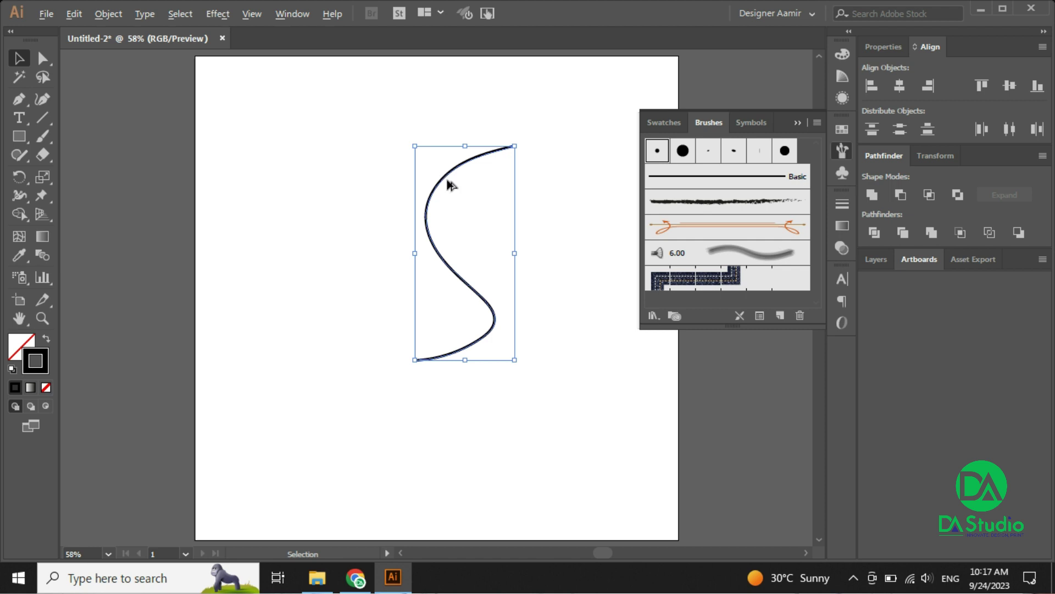
{"action": "scroll", "coordinate": [446, 177], "scroll_direction": "up", "scroll_amount": 5}
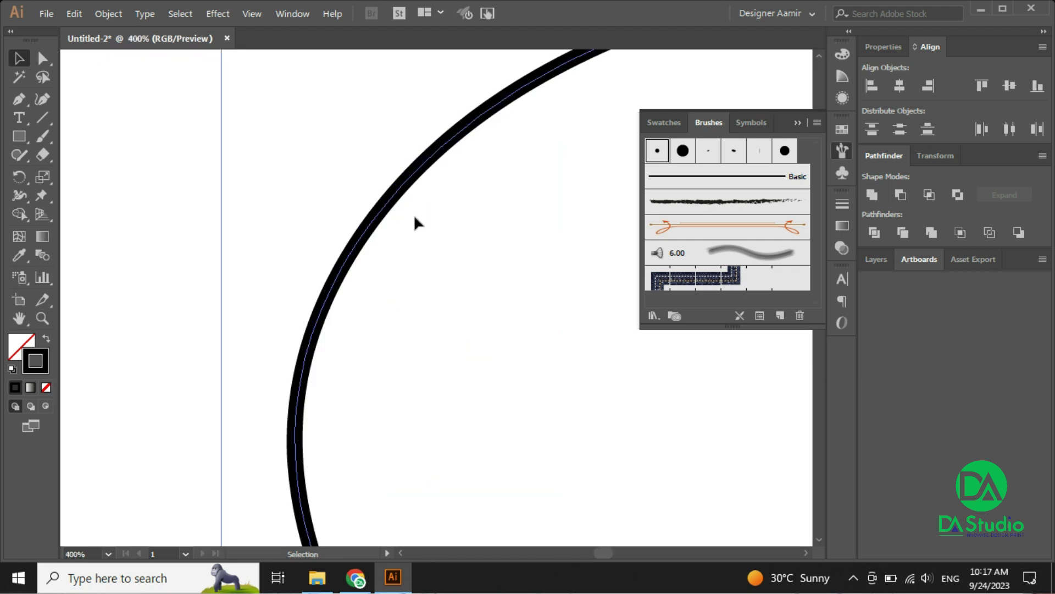
{"action": "scroll", "coordinate": [414, 214], "scroll_direction": "down", "scroll_amount": 5}
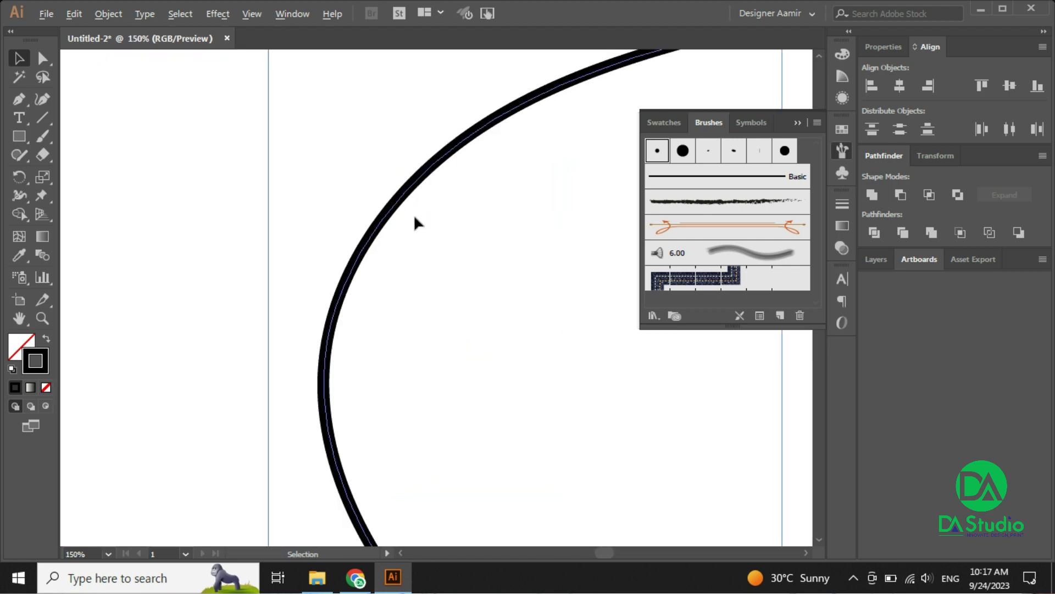
{"action": "left_click", "coordinate": [462, 246]}
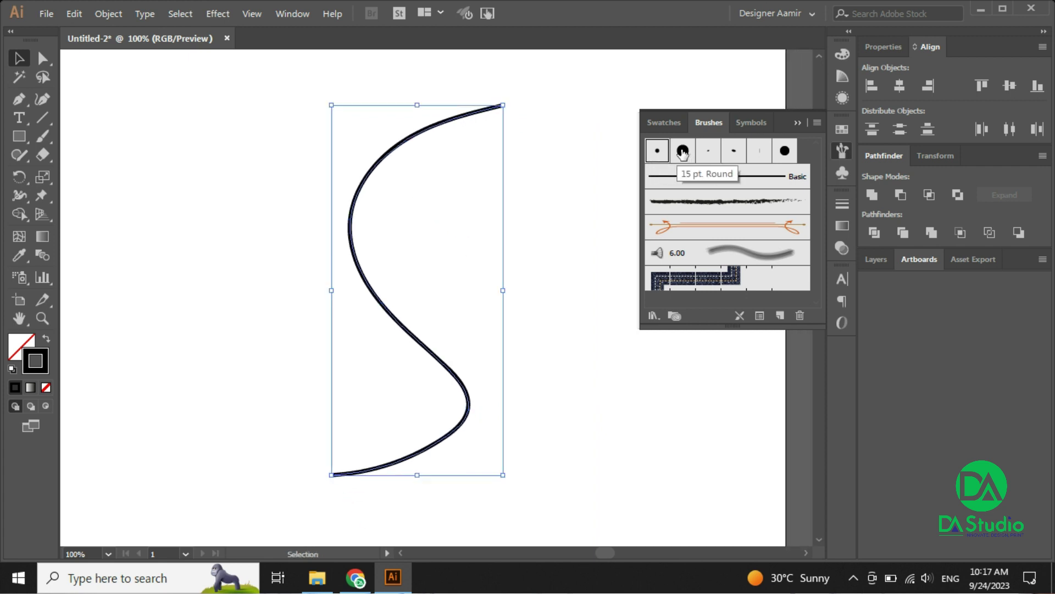
{"action": "left_click", "coordinate": [683, 151]}
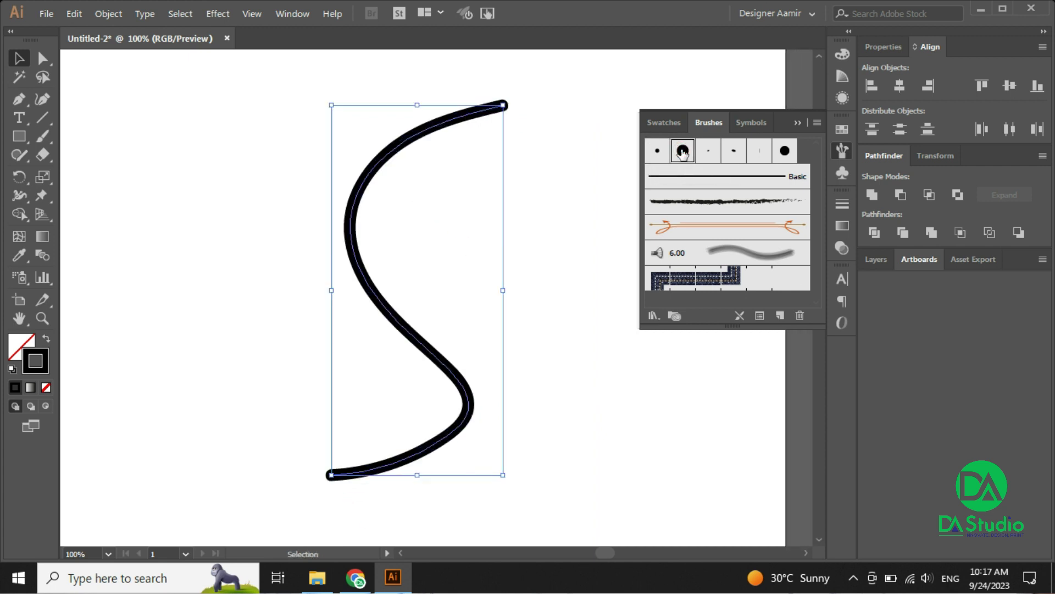
{"action": "left_click", "coordinate": [709, 151]}
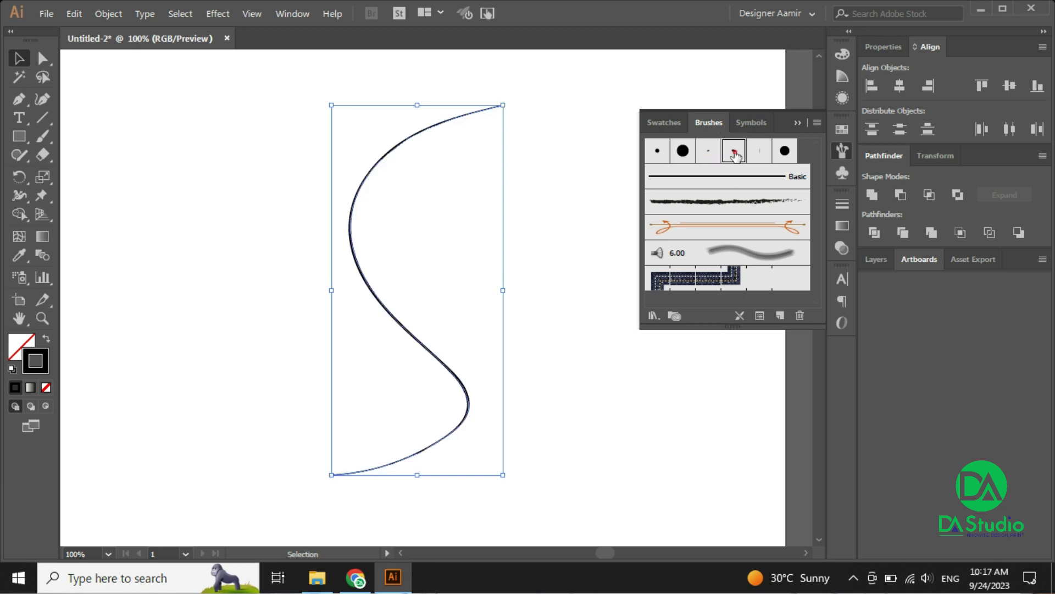
{"action": "left_click", "coordinate": [734, 152]}
{"action": "left_click", "coordinate": [755, 154]}
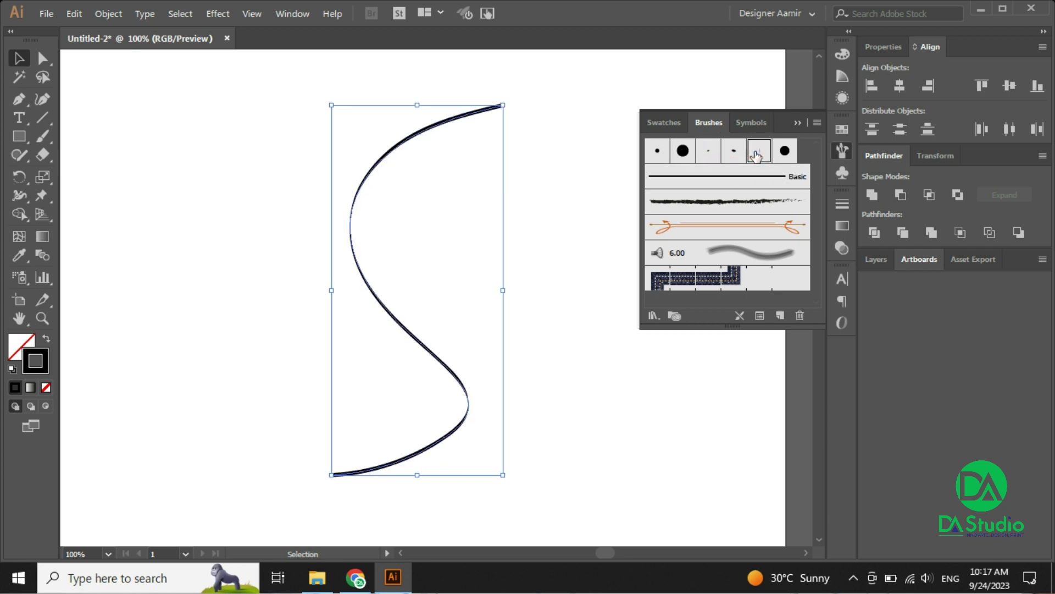
{"action": "left_click", "coordinate": [785, 151]}
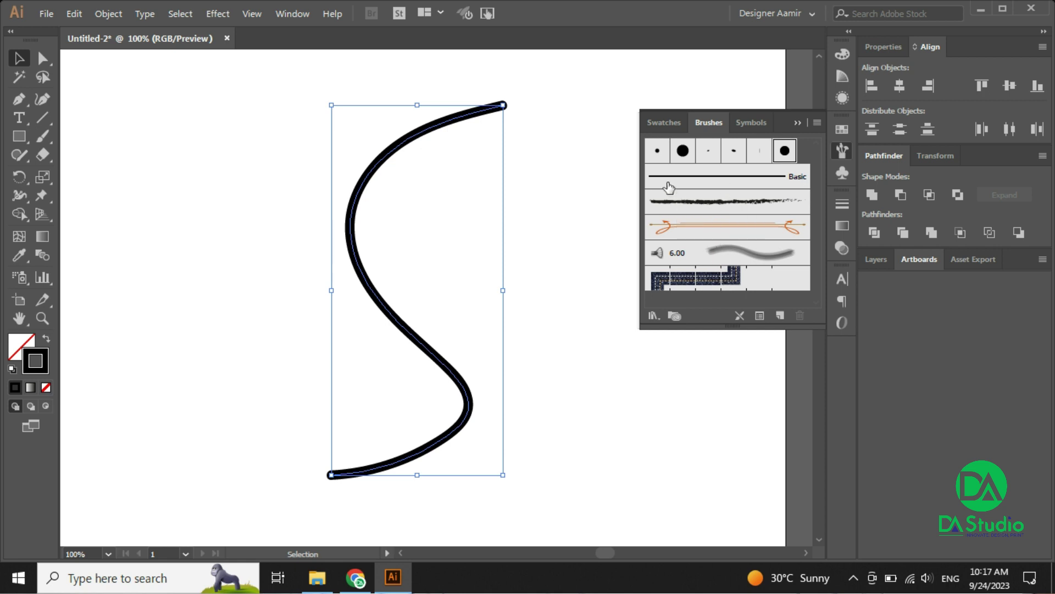
Step: Cycle the S-curve through Basic, 3 pt Oval, charcoal, Divider and grey brushes, ending on denim seam
{"action": "left_click", "coordinate": [658, 154]}
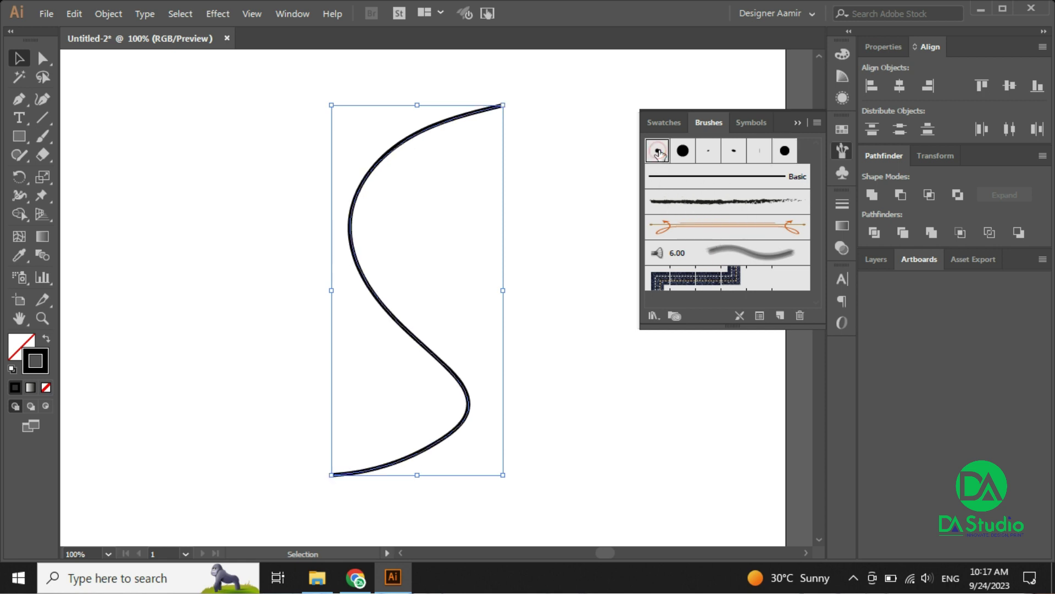
{"action": "left_click", "coordinate": [710, 181]}
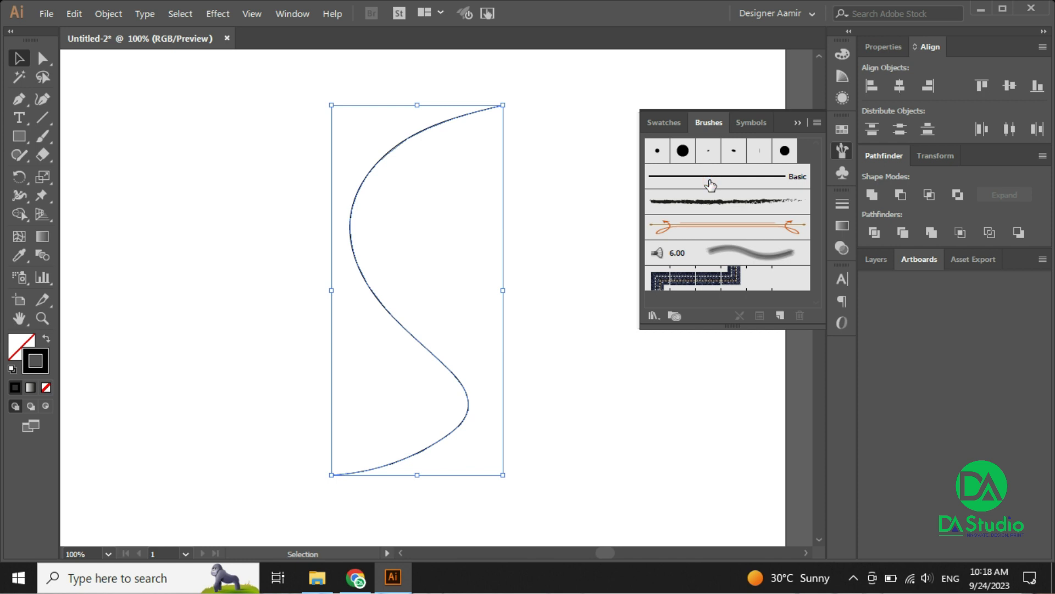
{"action": "left_click", "coordinate": [654, 149]}
{"action": "left_click", "coordinate": [683, 174]}
{"action": "left_click", "coordinate": [654, 143]}
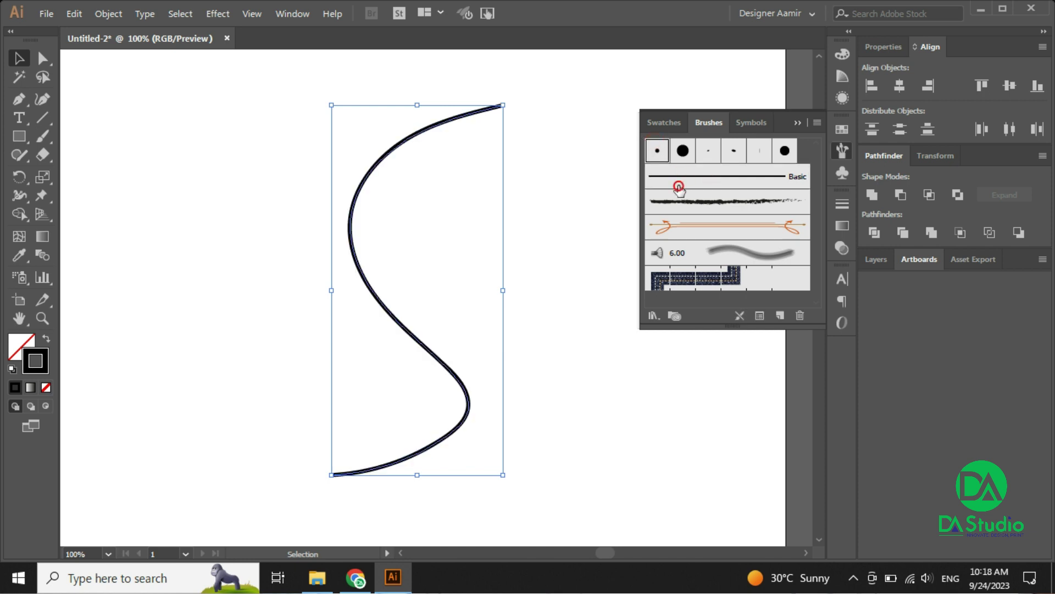
{"action": "left_click", "coordinate": [654, 150]}
{"action": "left_click", "coordinate": [715, 204]}
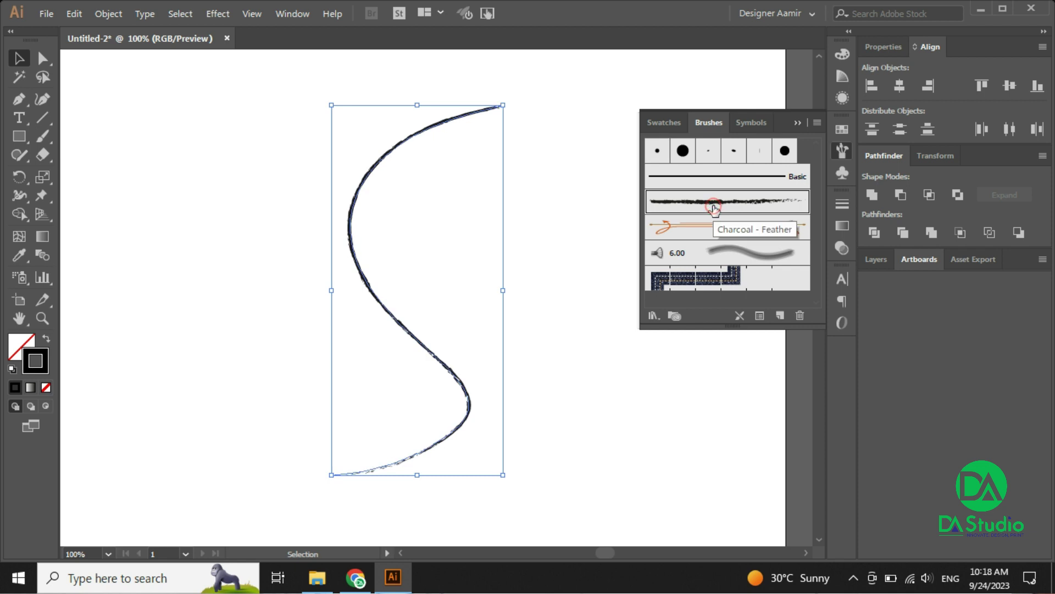
{"action": "left_click", "coordinate": [719, 230]}
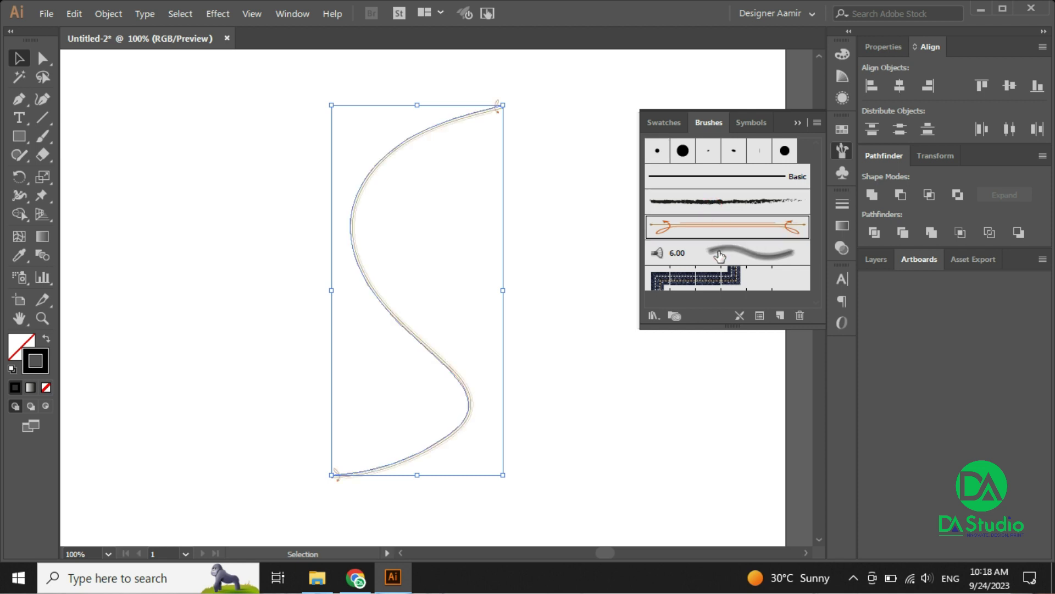
{"action": "left_click", "coordinate": [719, 252]}
{"action": "left_click", "coordinate": [730, 279]}
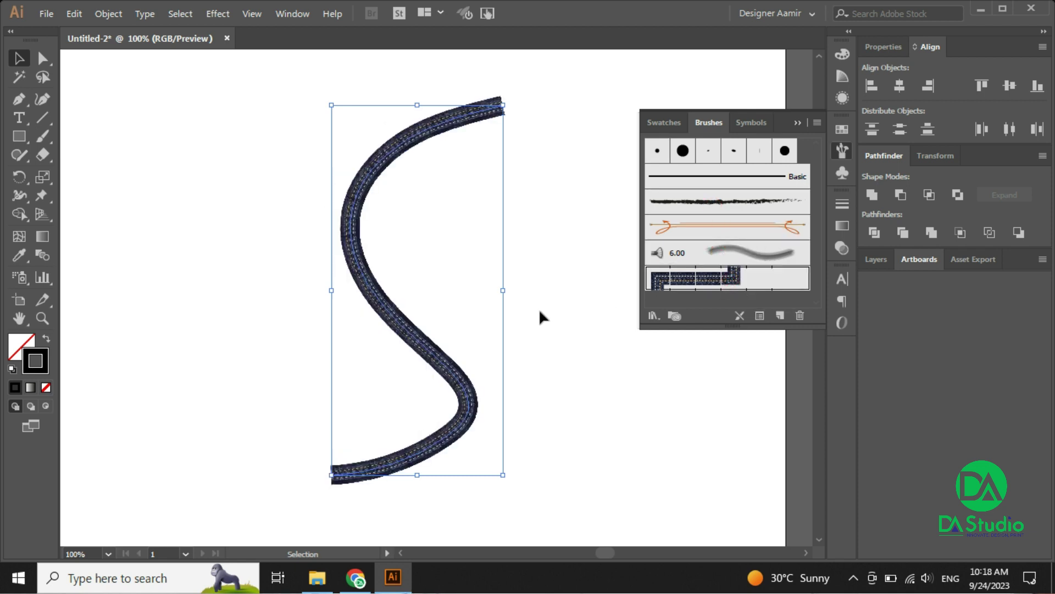
{"action": "scroll", "coordinate": [541, 305], "scroll_direction": "down", "scroll_amount": 3}
Step: Draw two freehand Divider-brush strokes beside the stitched S
{"action": "left_click", "coordinate": [542, 345]}
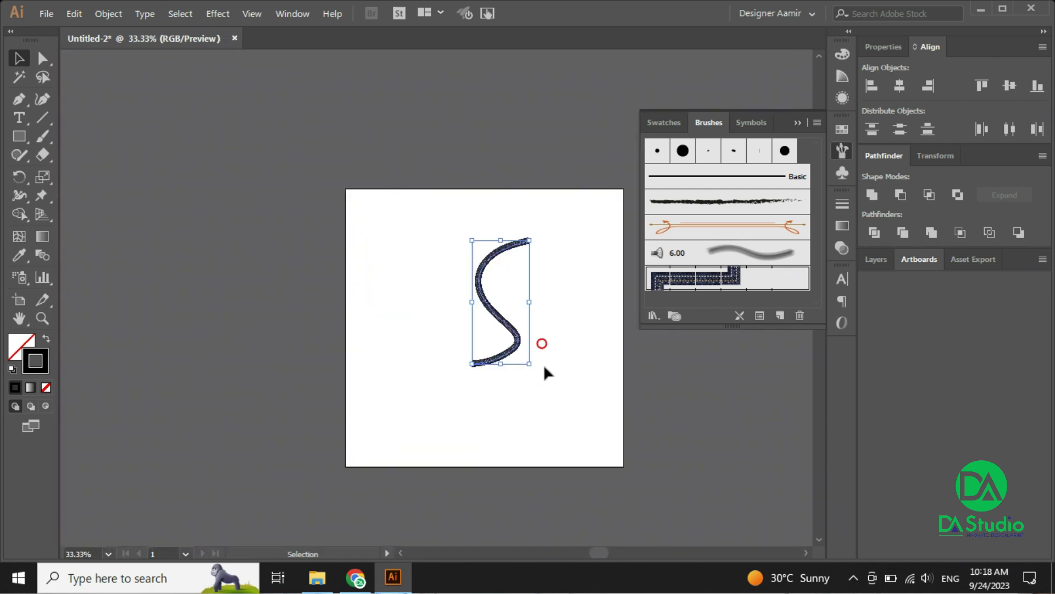
{"action": "scroll", "coordinate": [540, 337], "scroll_direction": "up", "scroll_amount": 2}
{"action": "left_click_drag", "start_coordinate": [555, 383], "coordinate": [350, 258]}
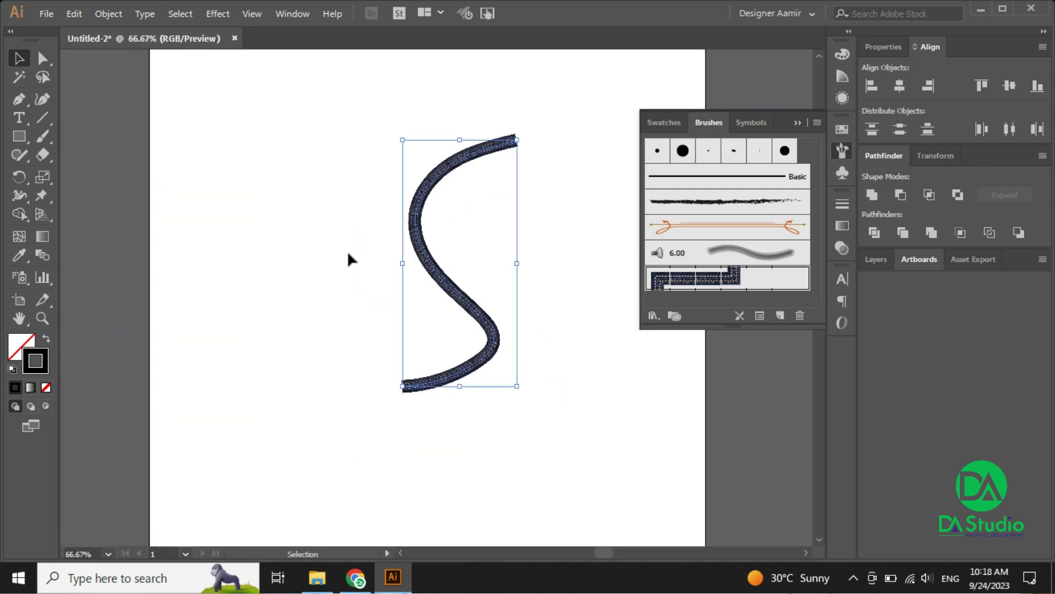
{"action": "left_click", "coordinate": [349, 254]}
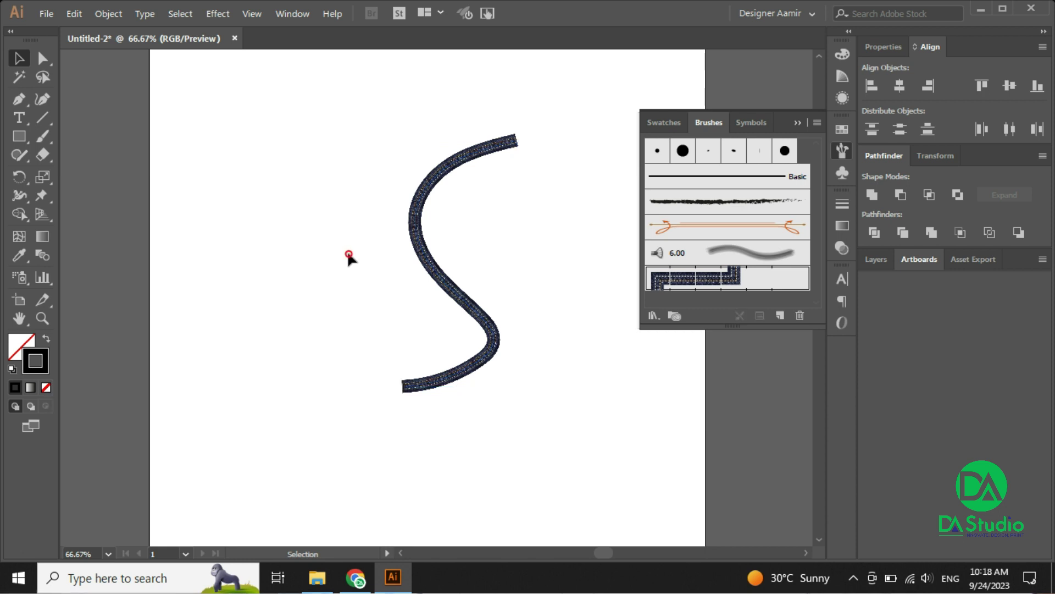
{"action": "left_click", "coordinate": [693, 234]}
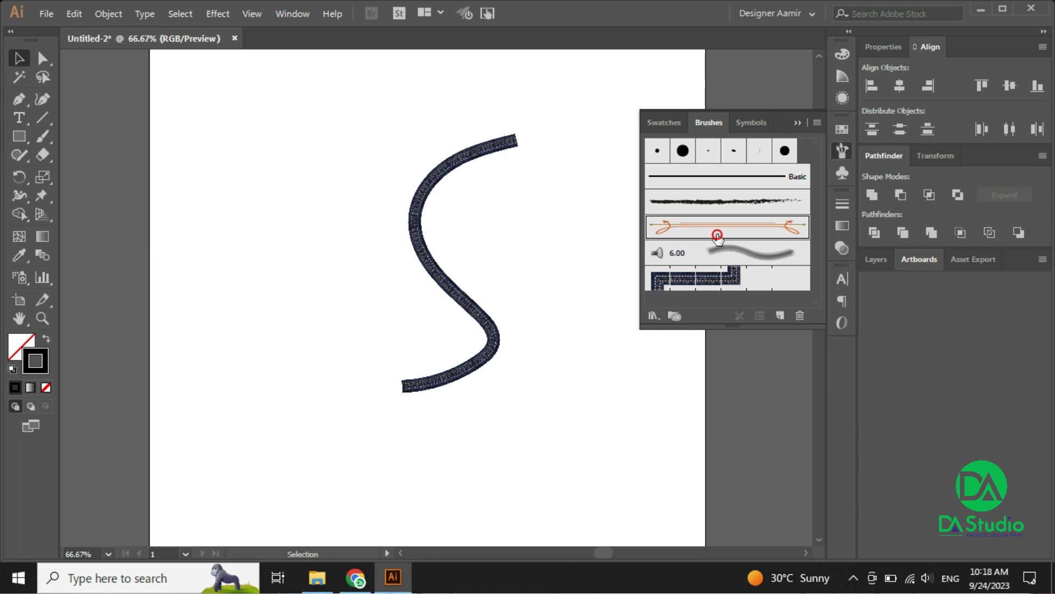
{"action": "left_click", "coordinate": [46, 140]}
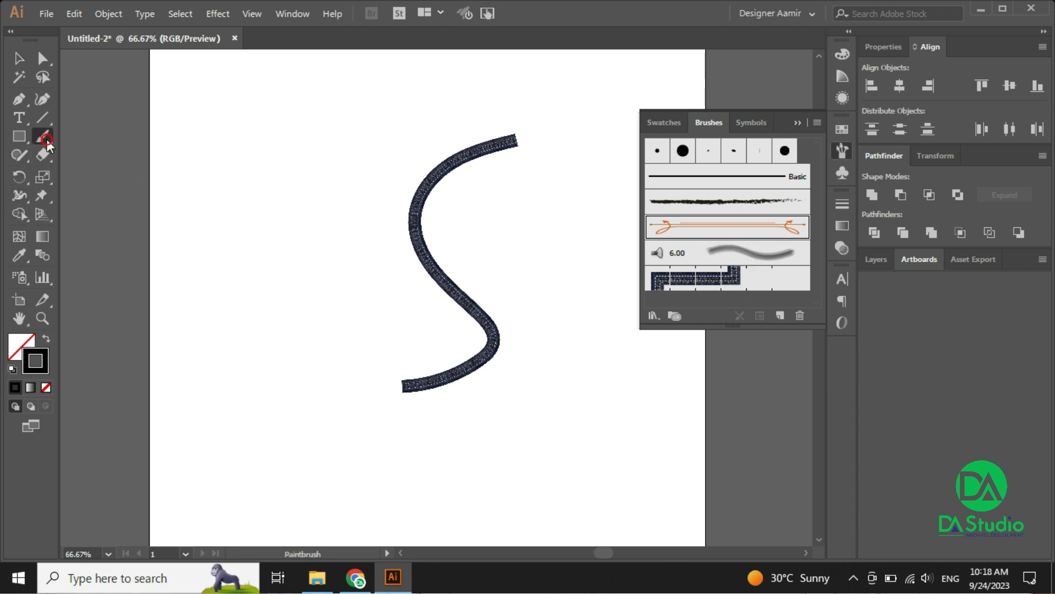
{"action": "left_click_drag", "start_coordinate": [431, 104], "coordinate": [252, 345]}
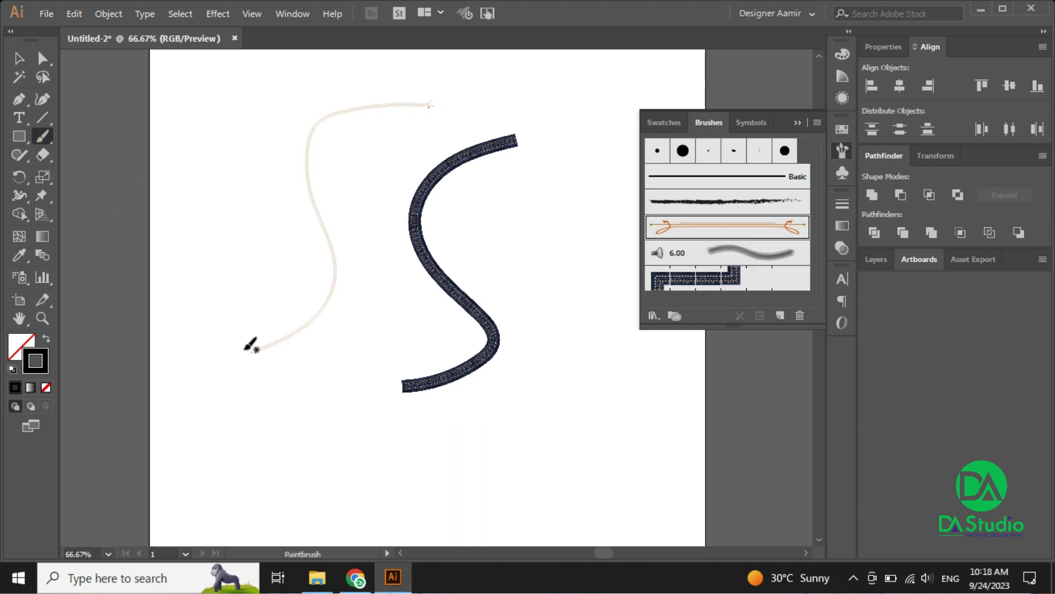
{"action": "mouse_move", "coordinate": [258, 141]}
{"action": "left_mouse_down"}
{"action": "mouse_move", "coordinate": [263, 282]}
{"action": "mouse_move", "coordinate": [502, 210]}
{"action": "left_mouse_up"}
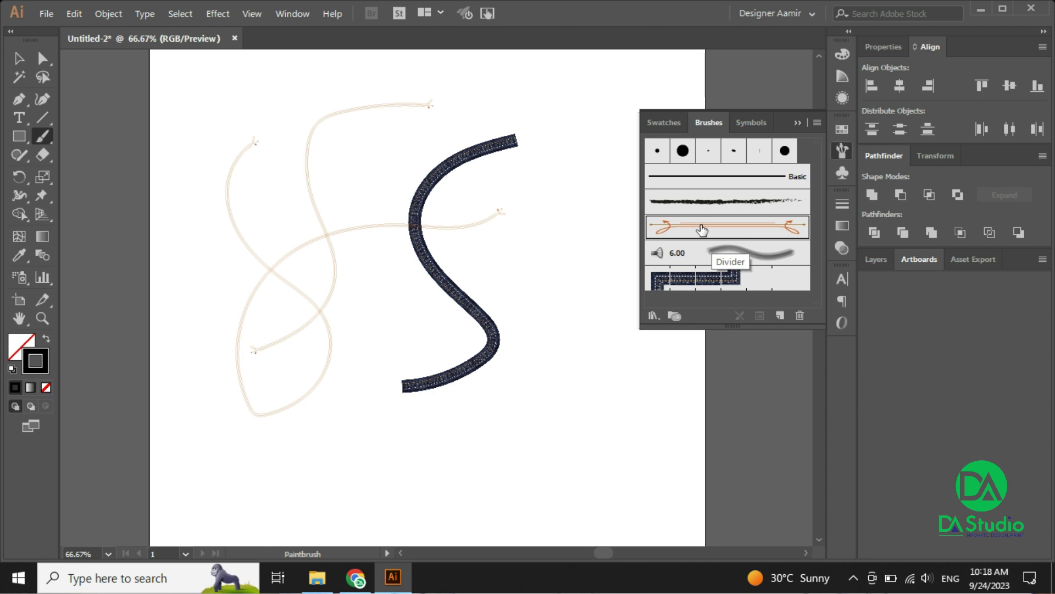
Step: Draw three looping strokes with the soft grey 6.00 brush
{"action": "left_click", "coordinate": [737, 254]}
{"action": "left_click_drag", "start_coordinate": [626, 355], "coordinate": [454, 302]}
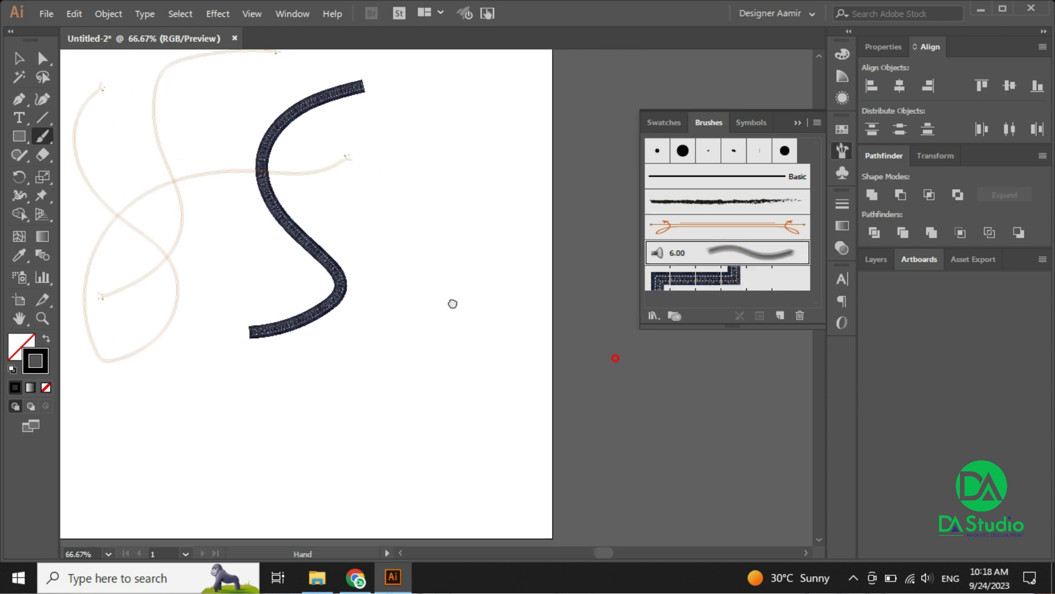
{"action": "mouse_move", "coordinate": [449, 234]}
{"action": "left_mouse_down"}
{"action": "mouse_move", "coordinate": [466, 379]}
{"action": "mouse_move", "coordinate": [344, 440]}
{"action": "left_mouse_up"}
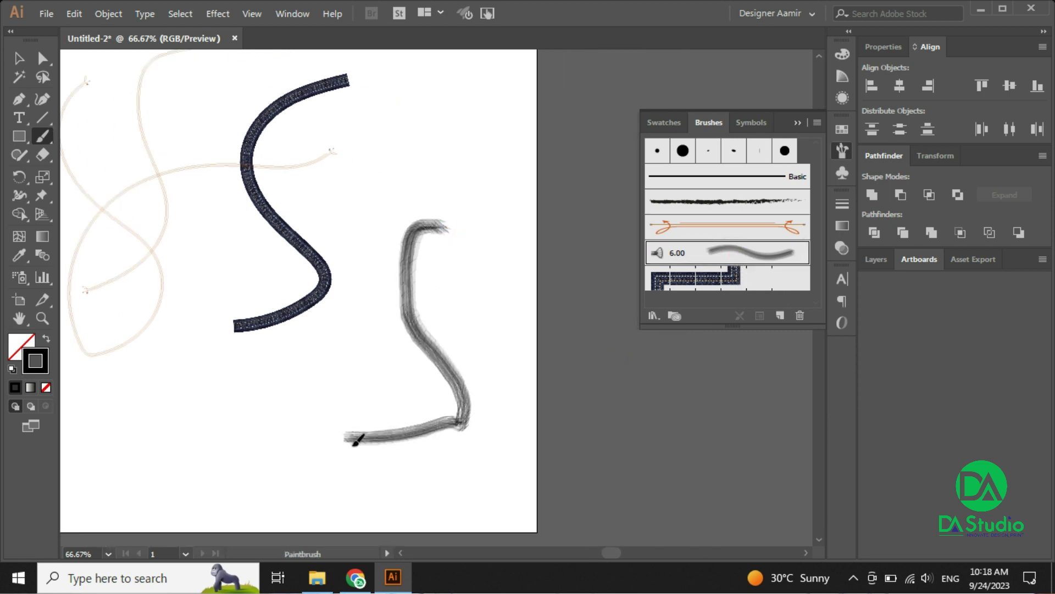
{"action": "mouse_move", "coordinate": [476, 143]}
{"action": "left_mouse_down"}
{"action": "mouse_move", "coordinate": [476, 320]}
{"action": "mouse_move", "coordinate": [418, 329]}
{"action": "left_mouse_up"}
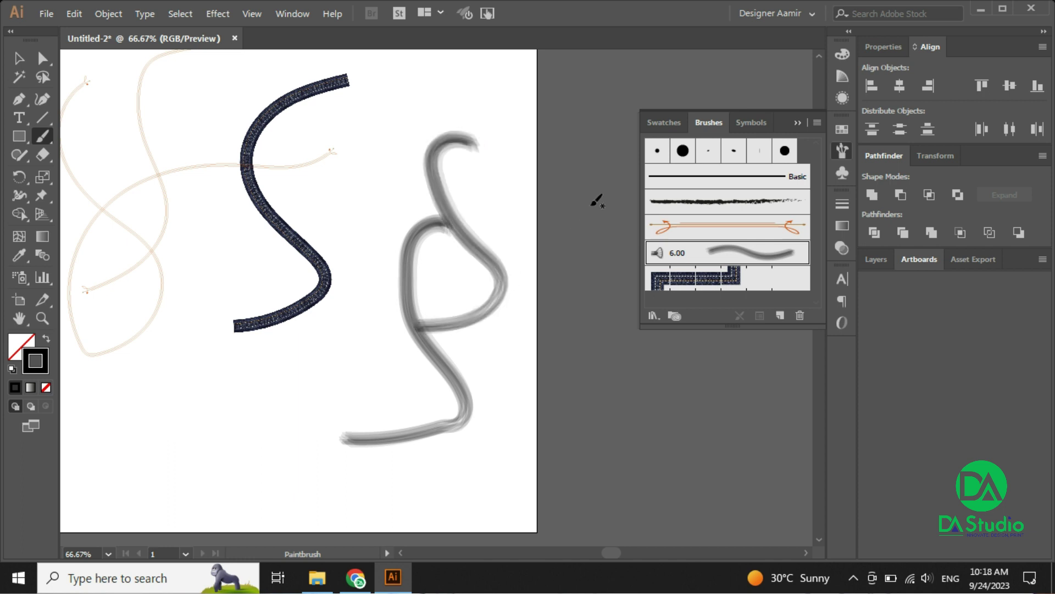
Step: Draw a thick 15 pt Round black S and a thin curve at right, then zoom out
{"action": "left_click", "coordinate": [684, 150]}
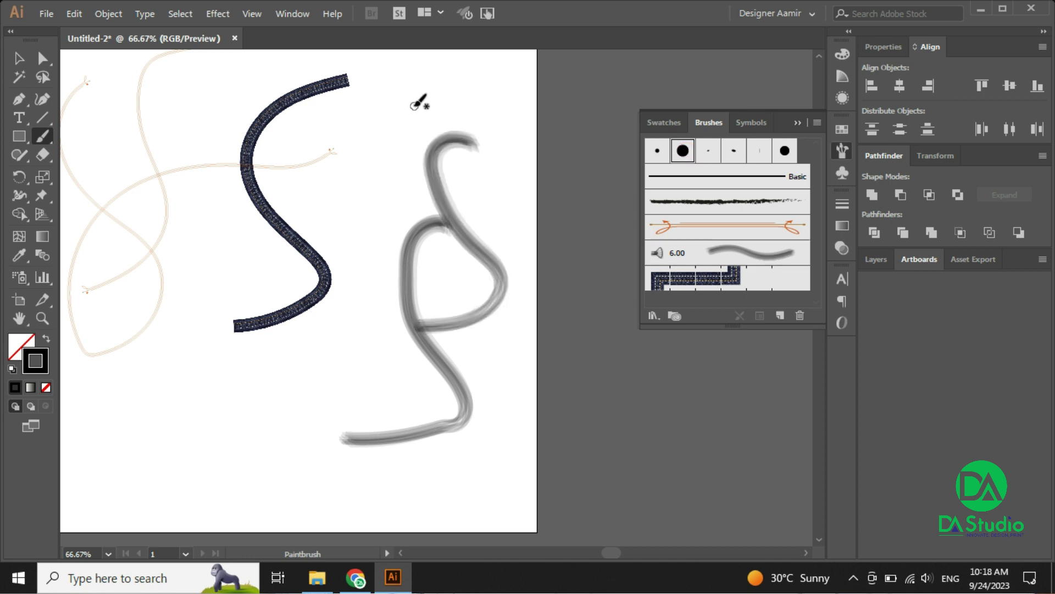
{"action": "left_click_drag", "start_coordinate": [417, 100], "coordinate": [383, 329]}
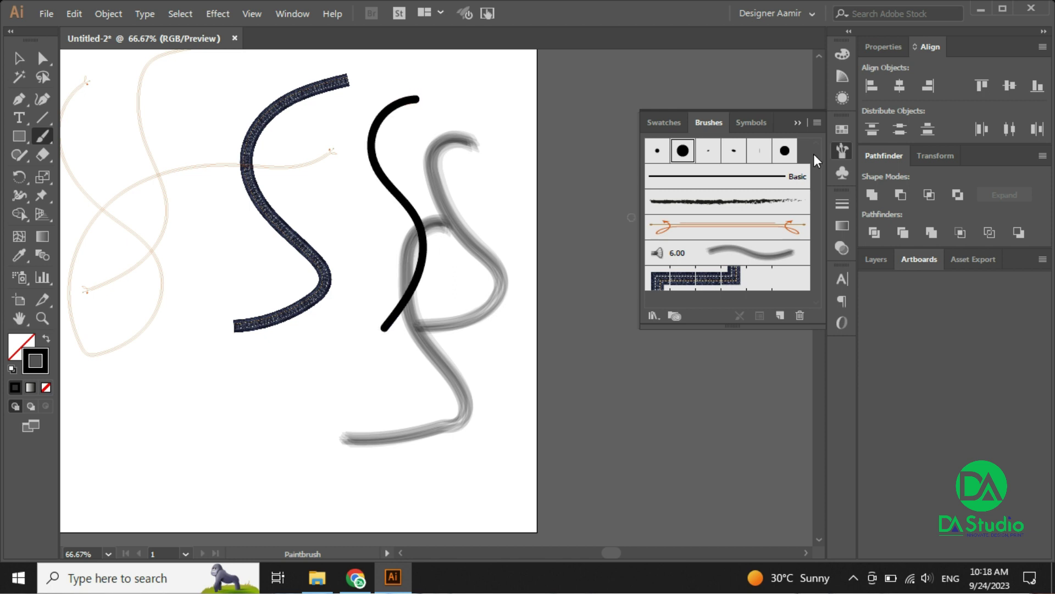
{"action": "left_click", "coordinate": [759, 151]}
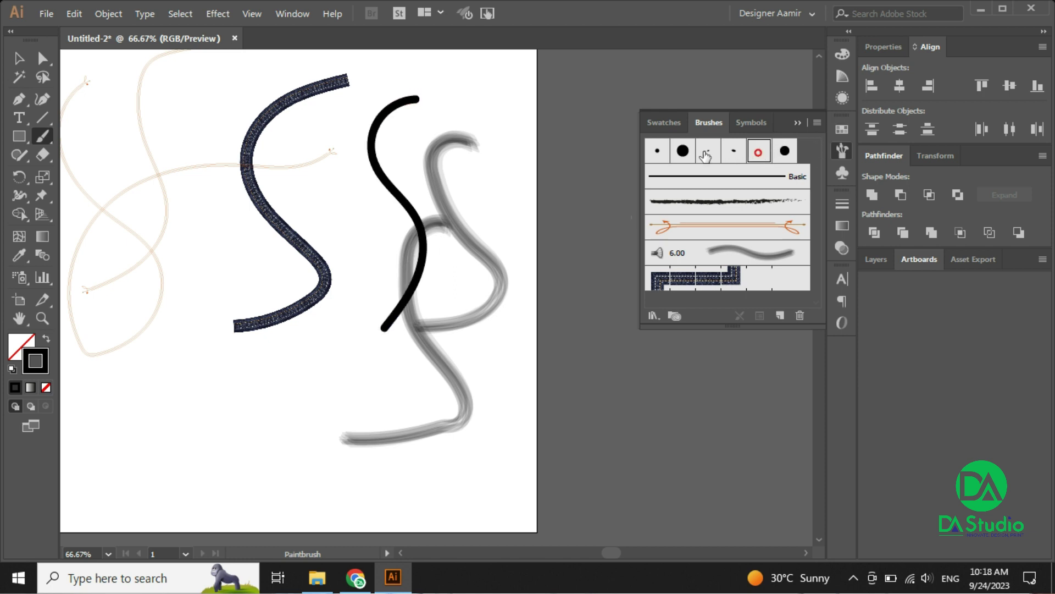
{"action": "left_click_drag", "start_coordinate": [509, 92], "coordinate": [533, 333]}
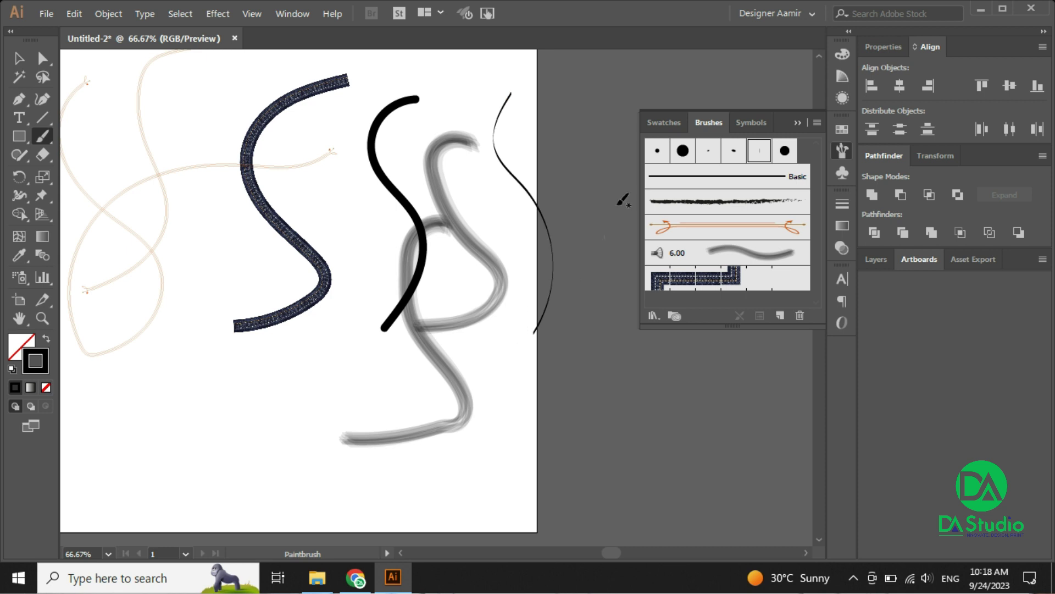
{"action": "key", "text": "ctrl+minus"}
{"action": "key", "text": "ctrl+minus"}
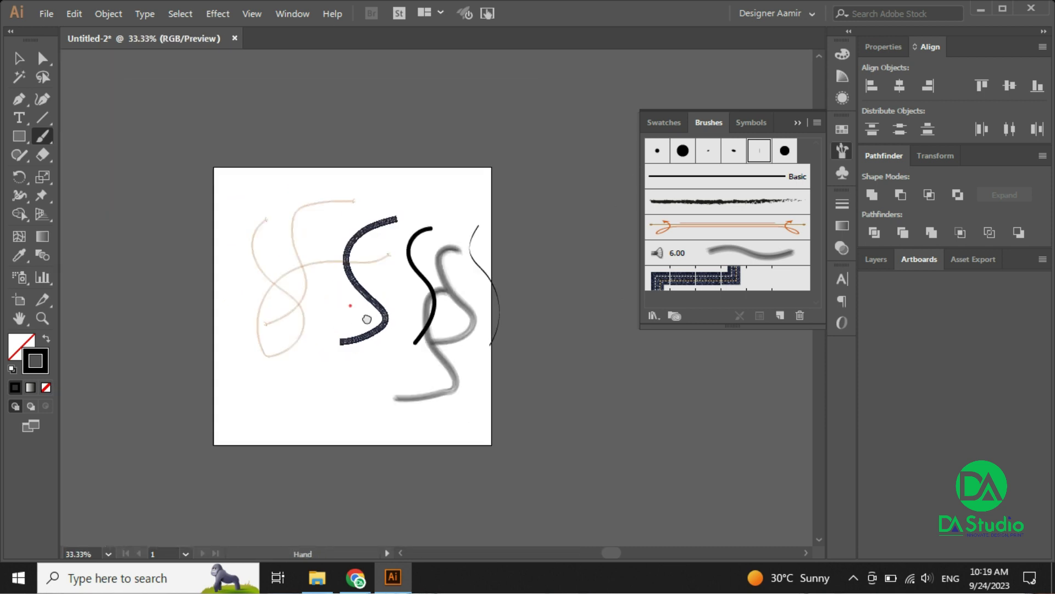
{"action": "left_click_drag", "start_coordinate": [350, 306], "coordinate": [372, 320]}
{"action": "scroll", "coordinate": [371, 318], "scroll_direction": "up", "scroll_amount": 2}
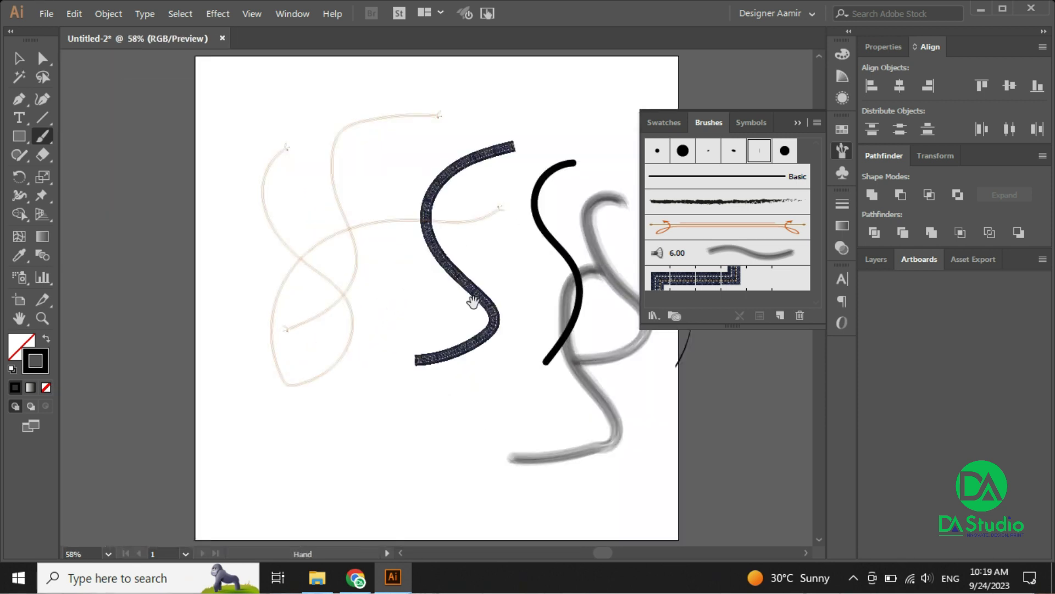
{"action": "left_click_drag", "start_coordinate": [474, 303], "coordinate": [412, 307]}
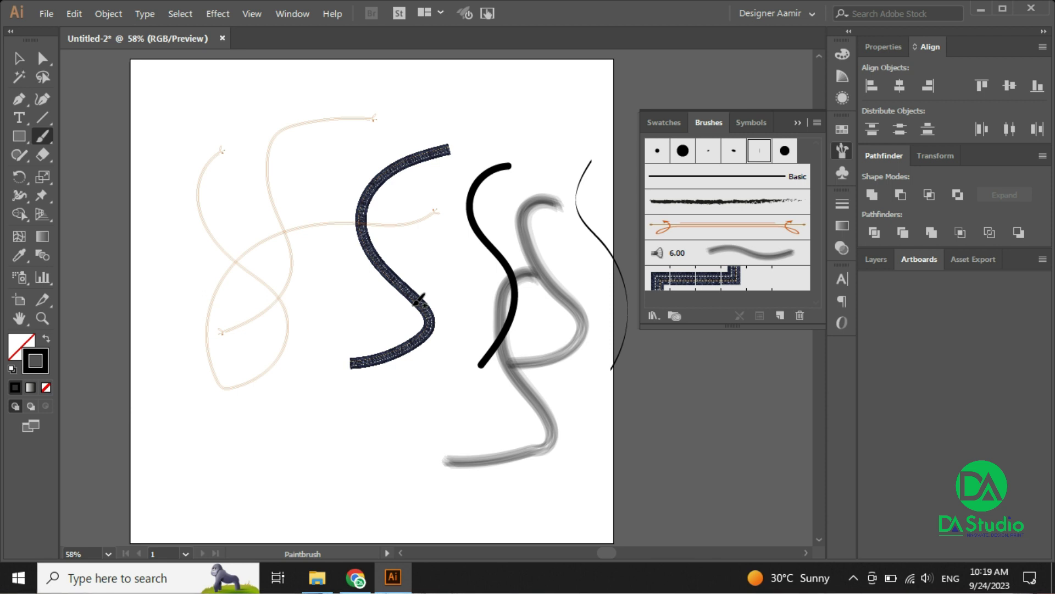
Step: Clear the artboard, then draw charcoal, orange arrow and smaller charcoal S strokes
{"action": "key", "text": "ctrl"}
{"action": "key", "text": "ctrl+a"}
{"action": "key", "text": "Delete"}
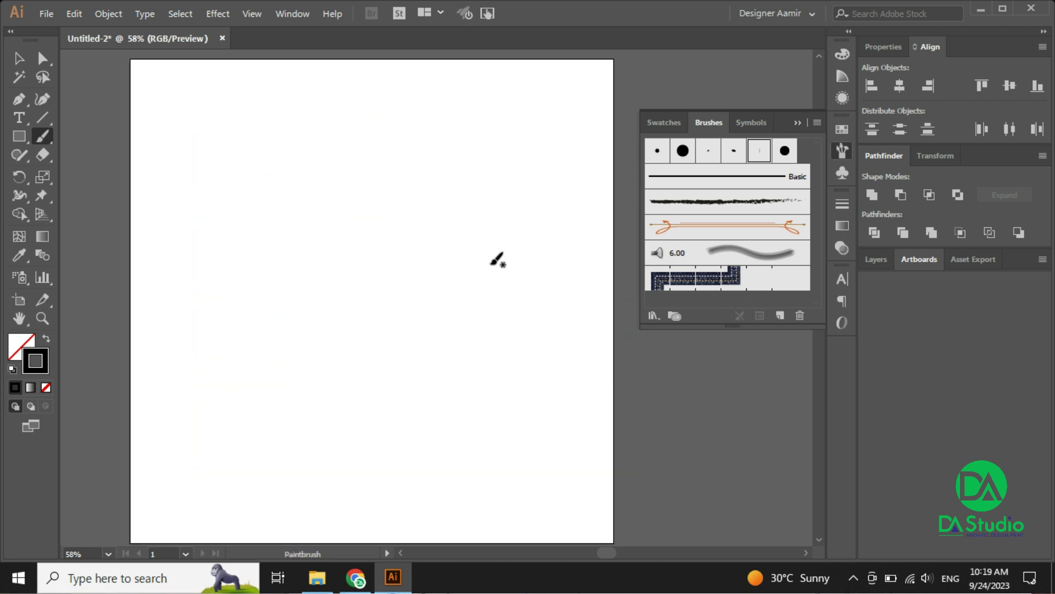
{"action": "left_click", "coordinate": [720, 200]}
{"action": "left_click_drag", "start_coordinate": [458, 142], "coordinate": [338, 428]}
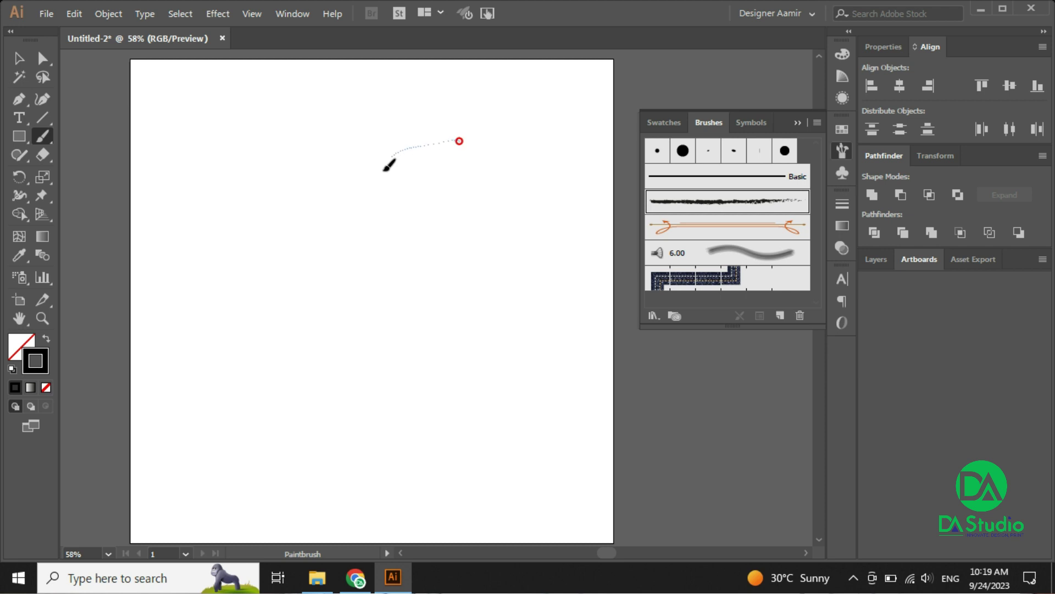
{"action": "left_click", "coordinate": [675, 224]}
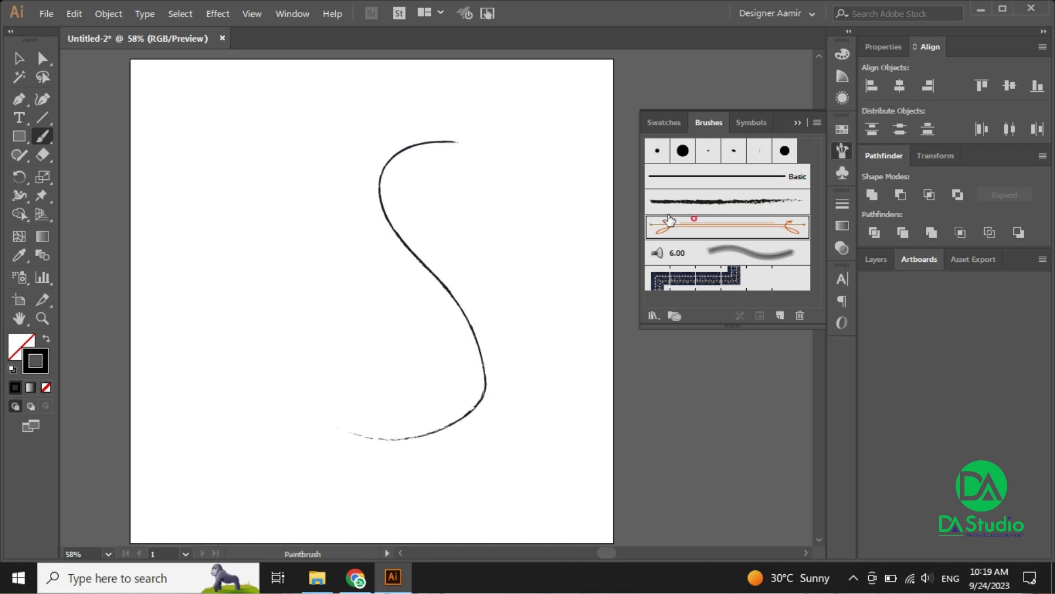
{"action": "left_click_drag", "start_coordinate": [533, 151], "coordinate": [473, 461]}
{"action": "left_click", "coordinate": [701, 202]}
{"action": "mouse_move", "coordinate": [530, 186]}
{"action": "left_mouse_down"}
{"action": "mouse_move", "coordinate": [507, 213]}
{"action": "mouse_move", "coordinate": [546, 420]}
{"action": "left_mouse_up"}
Step: Add S strokes in the soft grey 6.00, dark pattern and basic round brushes
{"action": "left_click", "coordinate": [732, 266]}
{"action": "left_click_drag", "start_coordinate": [550, 193], "coordinate": [572, 404]}
{"action": "left_click", "coordinate": [699, 288]}
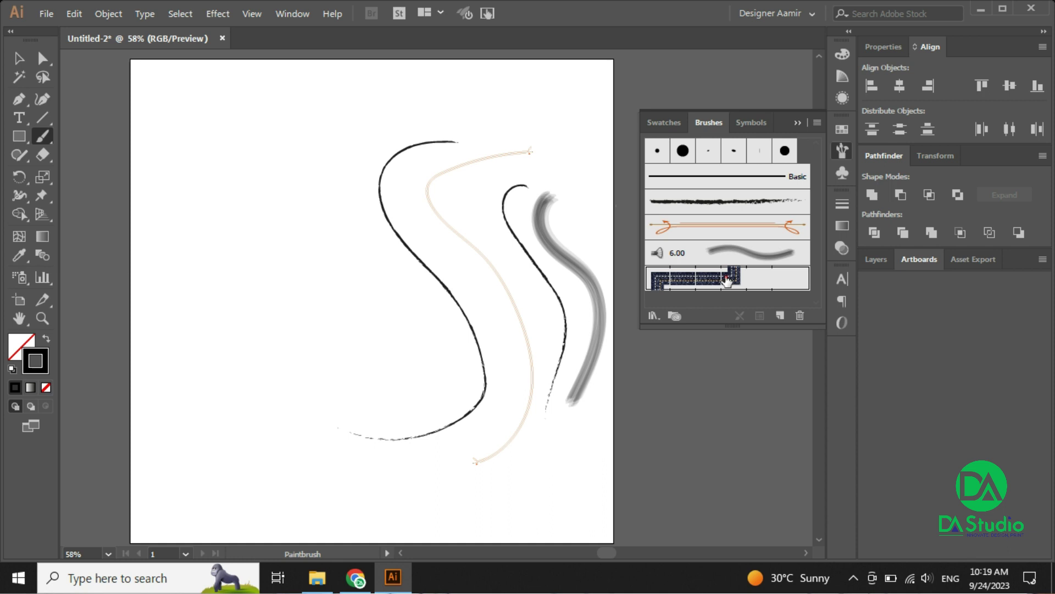
{"action": "left_click_drag", "start_coordinate": [370, 152], "coordinate": [346, 405]}
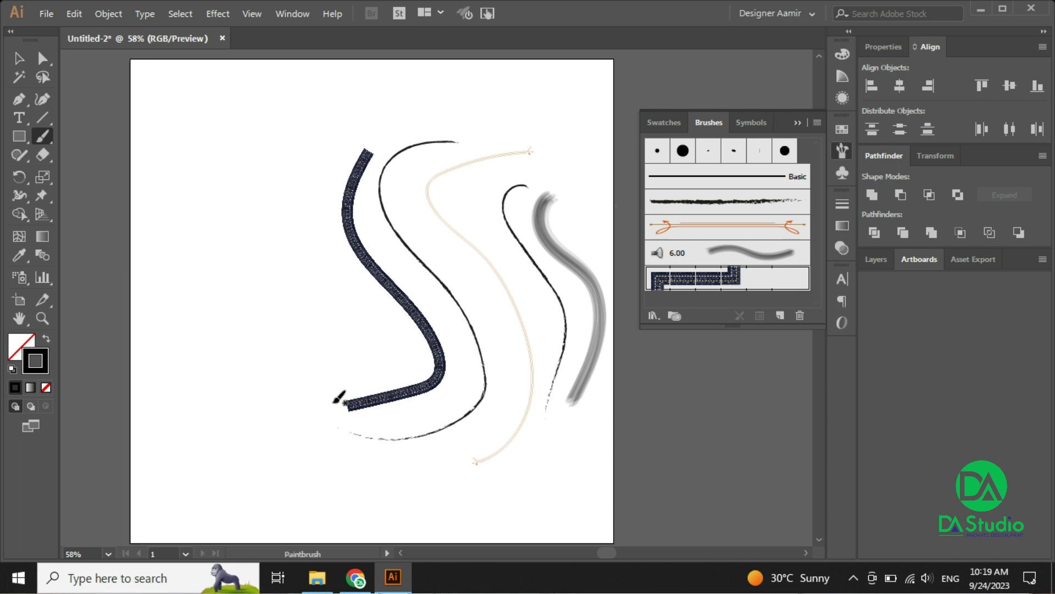
{"action": "left_click", "coordinate": [655, 157]}
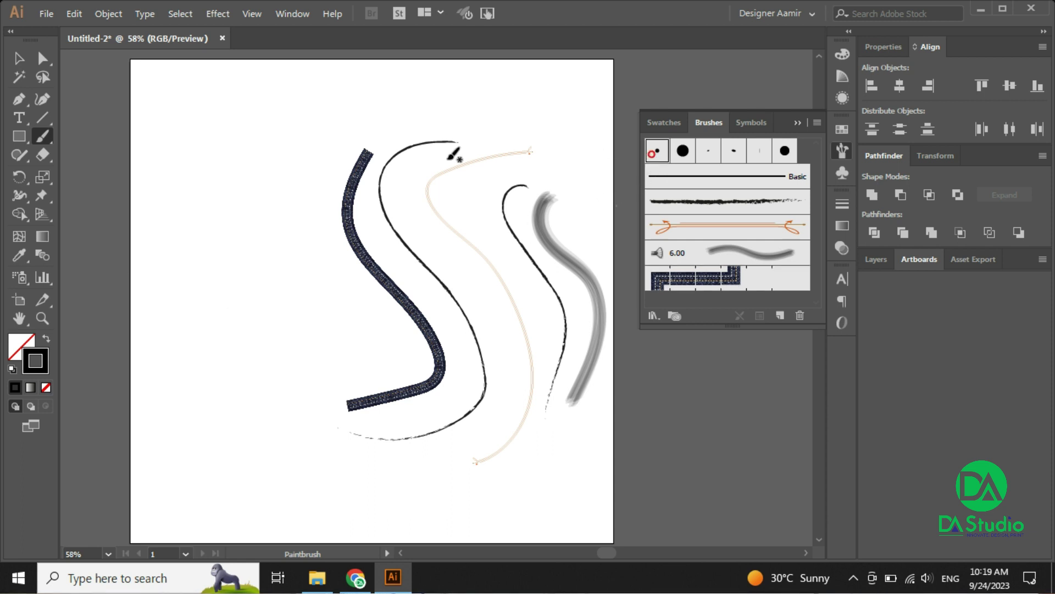
{"action": "left_click_drag", "start_coordinate": [245, 173], "coordinate": [149, 388]}
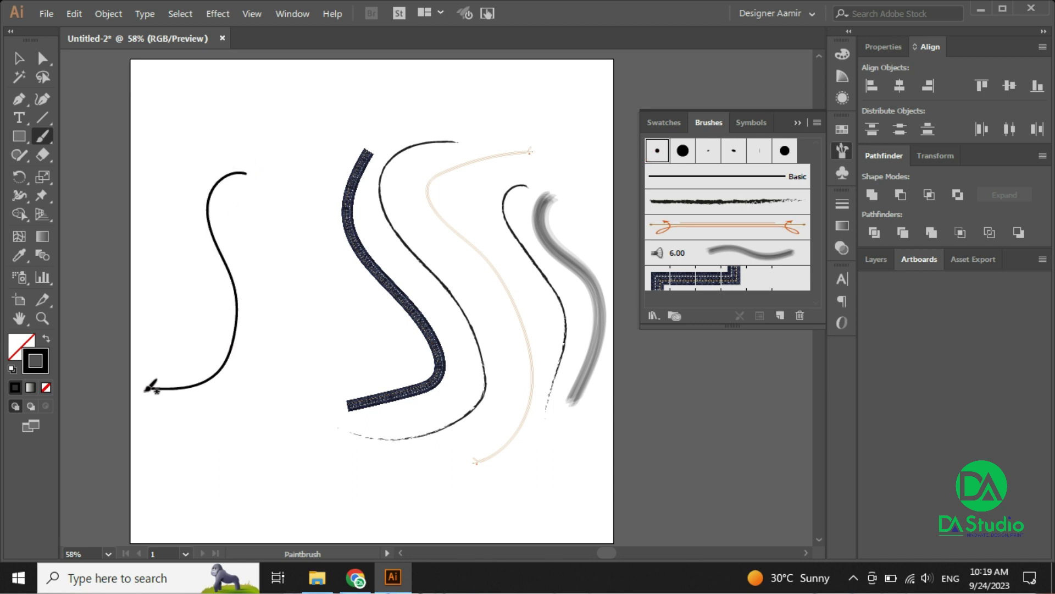
Step: Apply the arrow brush to the left black S stroke, then zoom out and deselect
{"action": "key", "text": "v"}
{"action": "left_click_drag", "start_coordinate": [305, 369], "coordinate": [134, 250]}
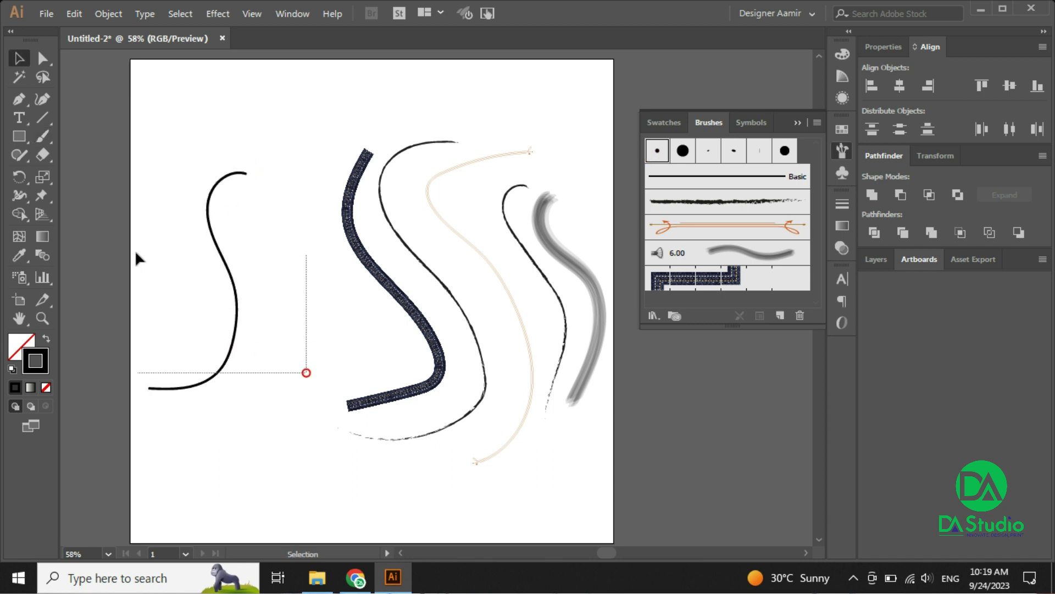
{"action": "left_click", "coordinate": [716, 233]}
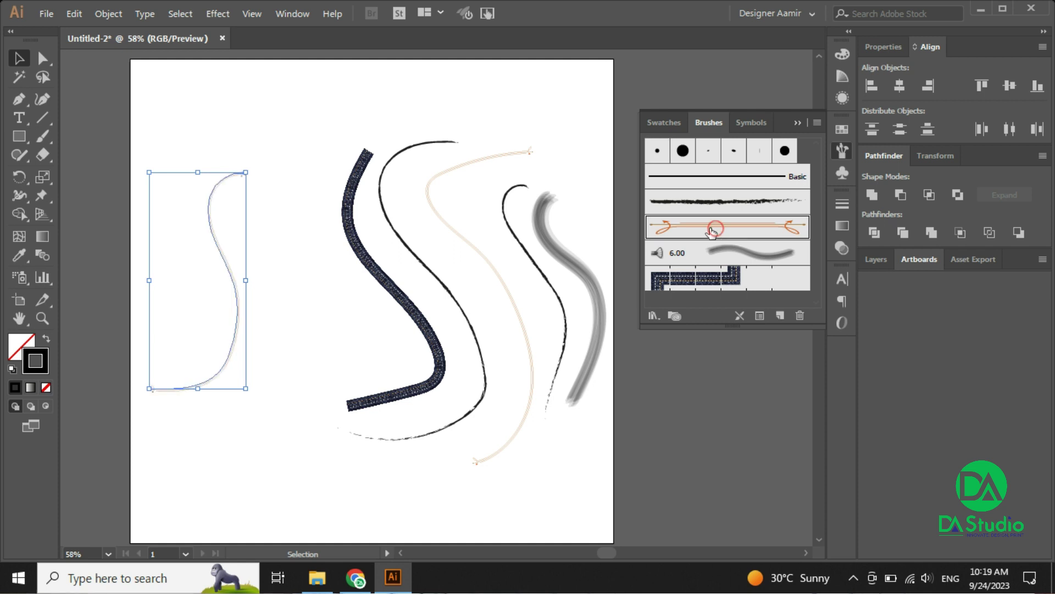
{"action": "key", "text": "b"}
{"action": "key", "text": "ctrl+minus"}
{"action": "key", "text": "ctrl+shift+a"}
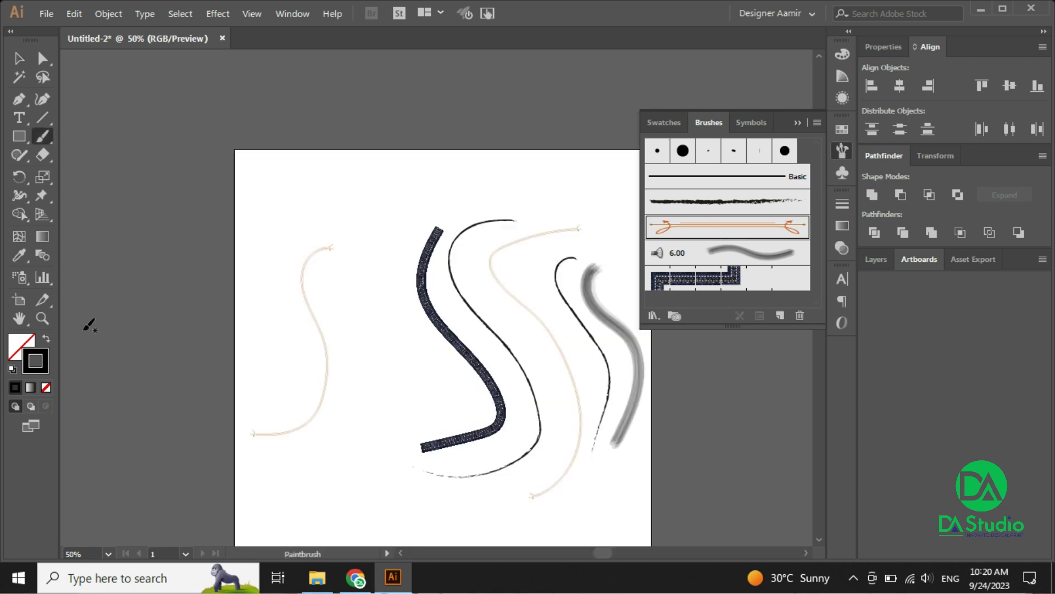
Step: Set the stroke colour to bright yellow and draw two charcoal-brush S strokes
{"action": "double_click", "coordinate": [47, 352]}
{"action": "left_click_drag", "start_coordinate": [726, 176], "coordinate": [798, 132]}
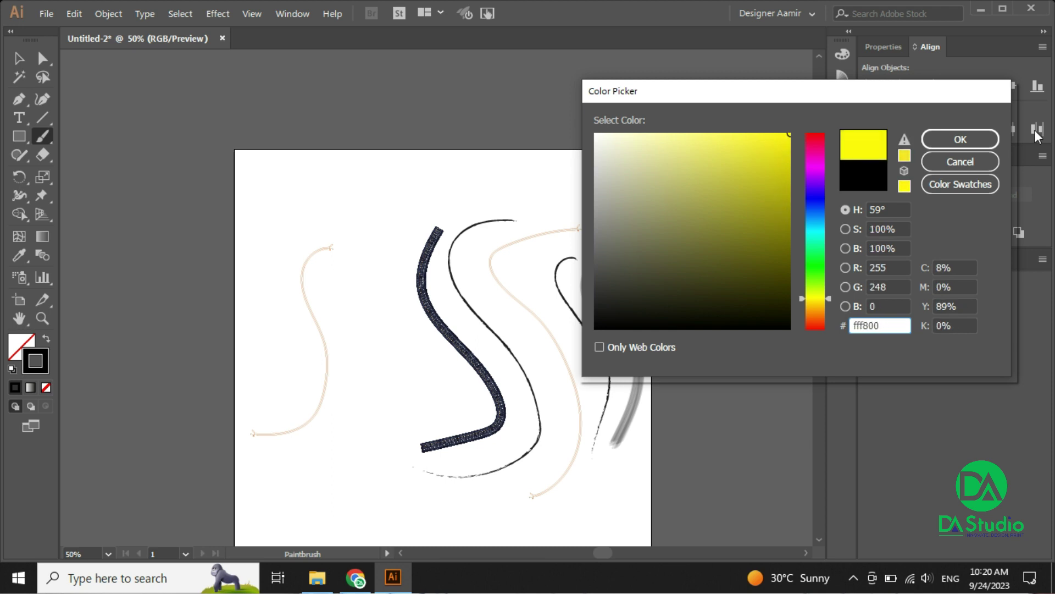
{"action": "left_click", "coordinate": [968, 139]}
{"action": "left_click", "coordinate": [698, 203]}
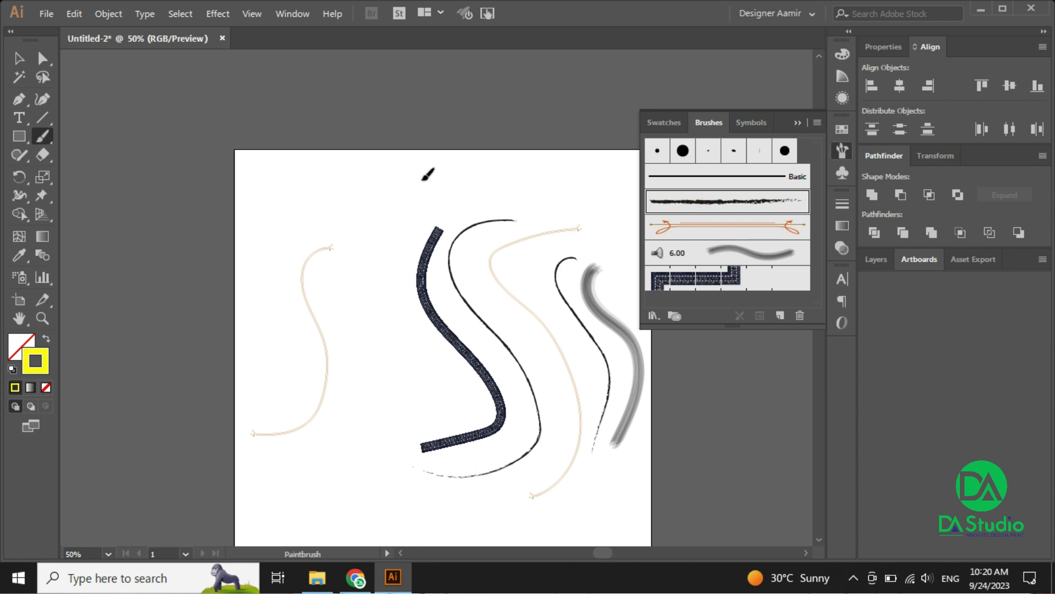
{"action": "left_click_drag", "start_coordinate": [424, 179], "coordinate": [406, 446]}
{"action": "left_click_drag", "start_coordinate": [354, 181], "coordinate": [362, 388]}
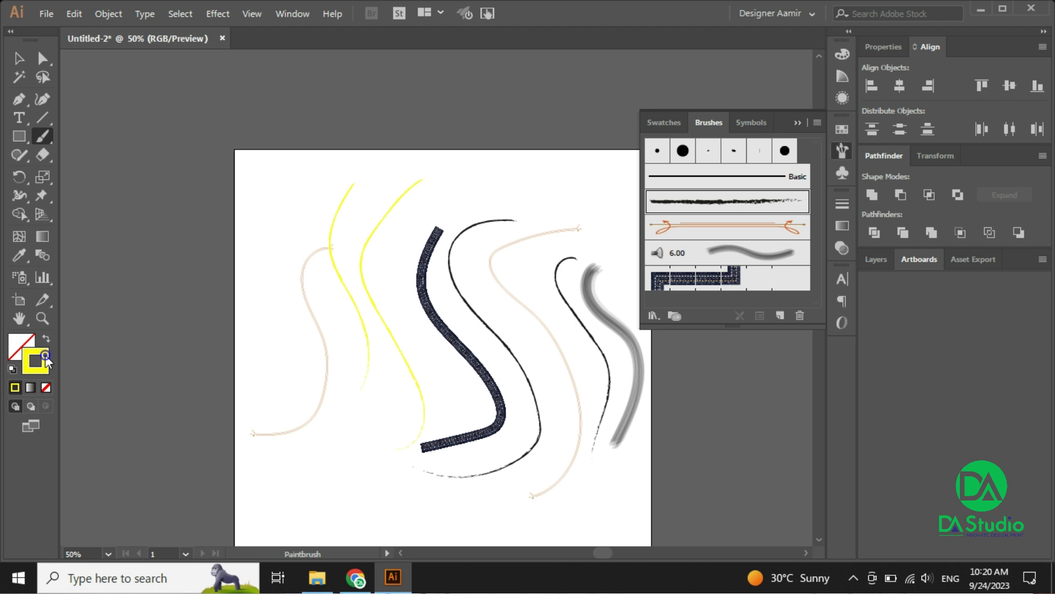
Step: Change the stroke colour to red and draw two red strokes beside the yellow ones
{"action": "double_click", "coordinate": [45, 354]}
{"action": "left_click_drag", "start_coordinate": [830, 297], "coordinate": [824, 136]}
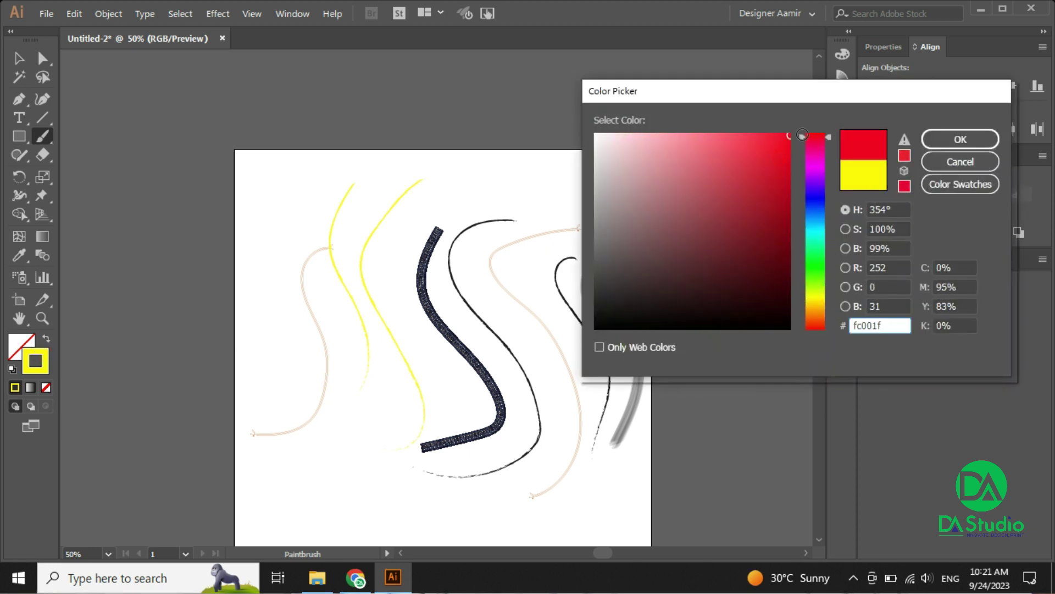
{"action": "left_click", "coordinate": [945, 139]}
{"action": "left_click_drag", "start_coordinate": [482, 182], "coordinate": [421, 363]}
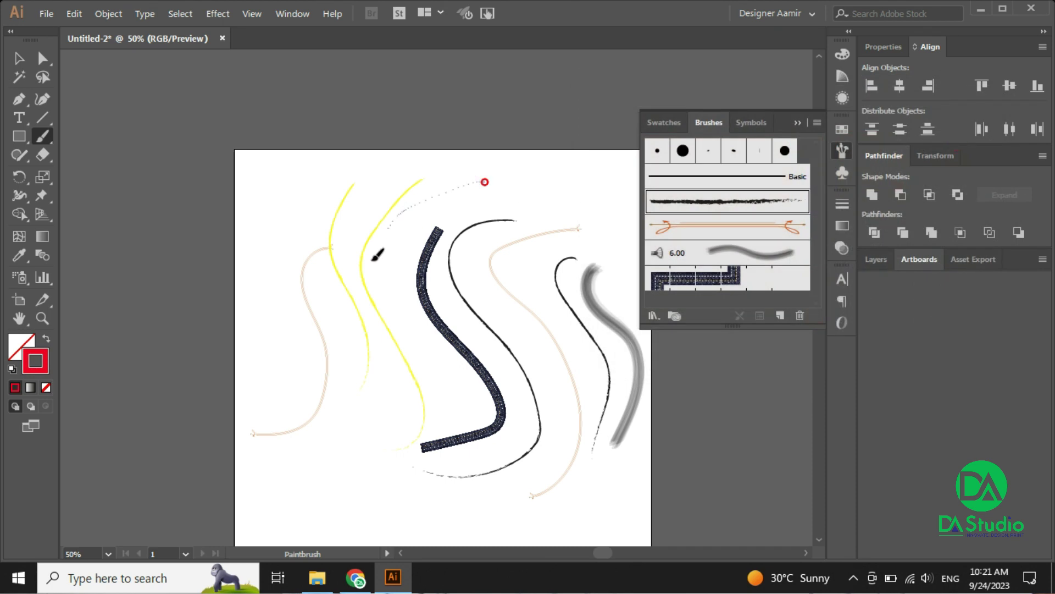
{"action": "left_click_drag", "start_coordinate": [420, 226], "coordinate": [446, 356]}
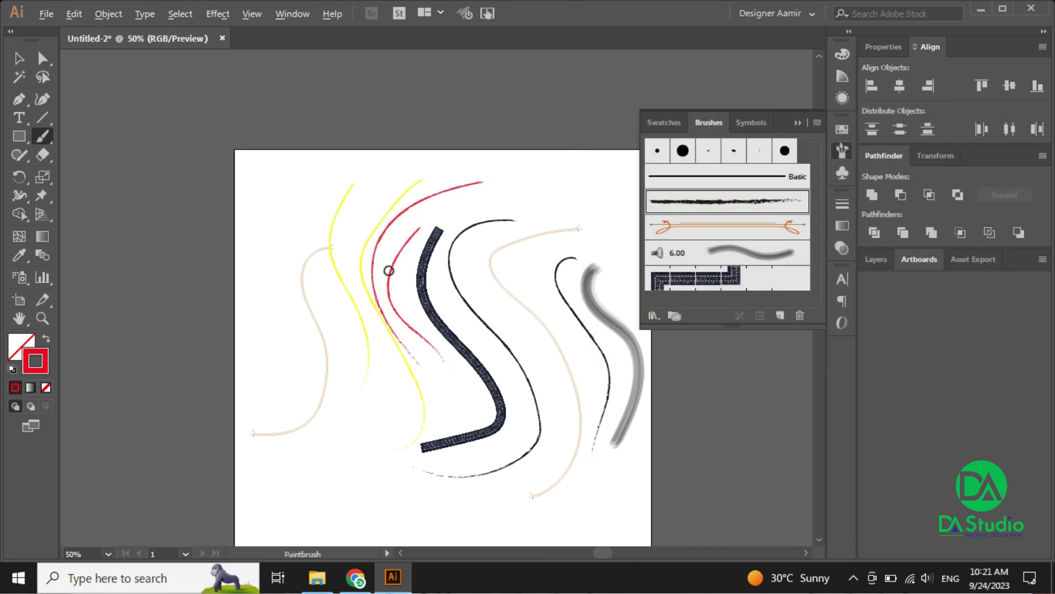
Step: Zoom in on the red strokes, fit the artboard, then delete every stroke
{"action": "key", "text": "ctrl+equal"}
{"action": "key", "text": "ctrl+equal"}
{"action": "key", "text": "ctrl+equal"}
{"action": "key", "text": "ctrl+0"}
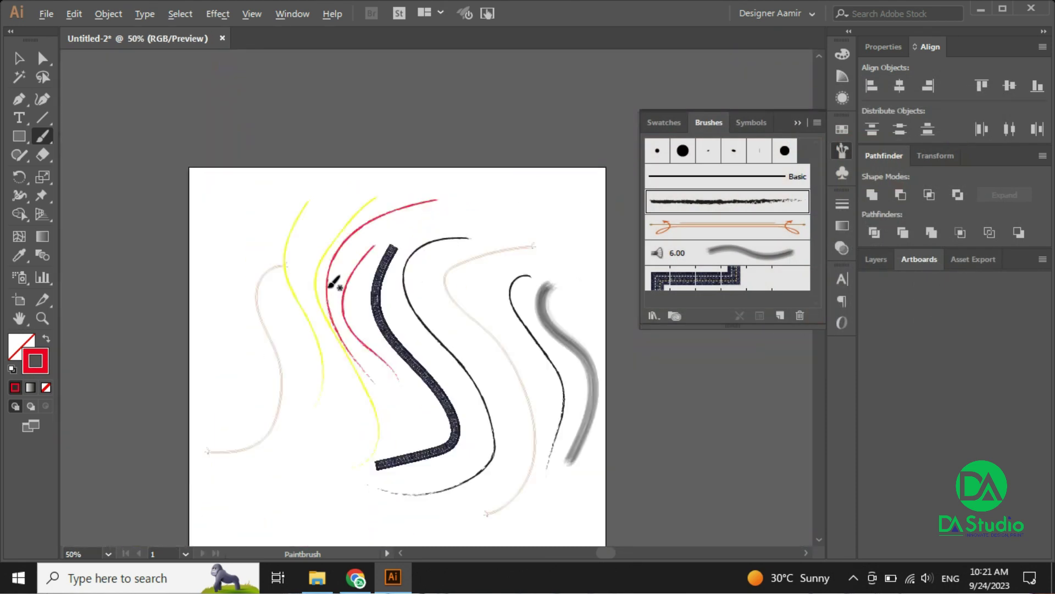
{"action": "key", "text": "ctrl+a"}
{"action": "key", "text": "Delete"}
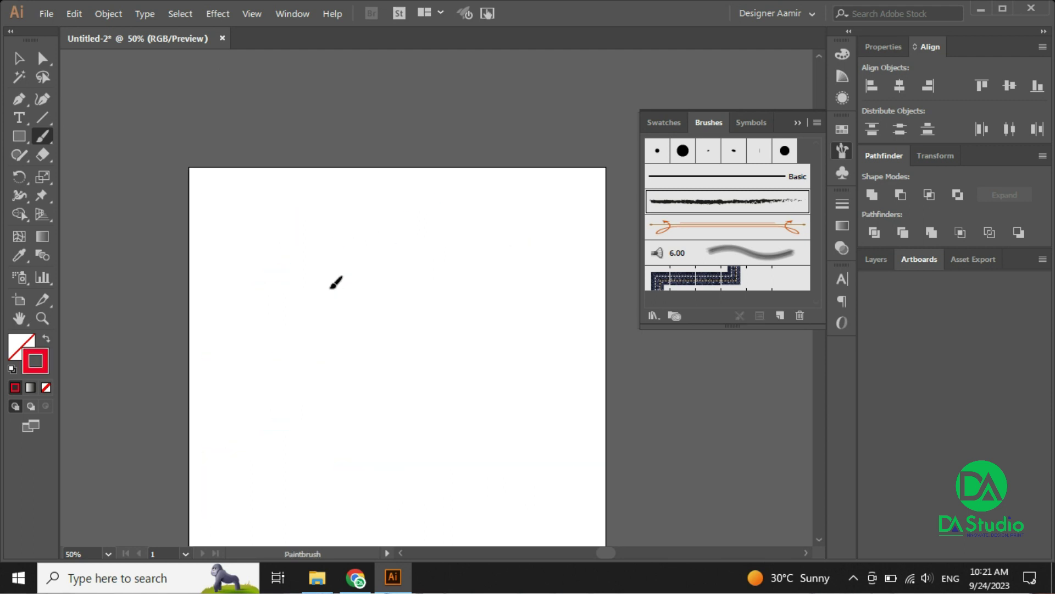
Step: Fit the artboard, return to the Paintbrush, and draw then undo a trial red S stroke
{"action": "key", "text": "v"}
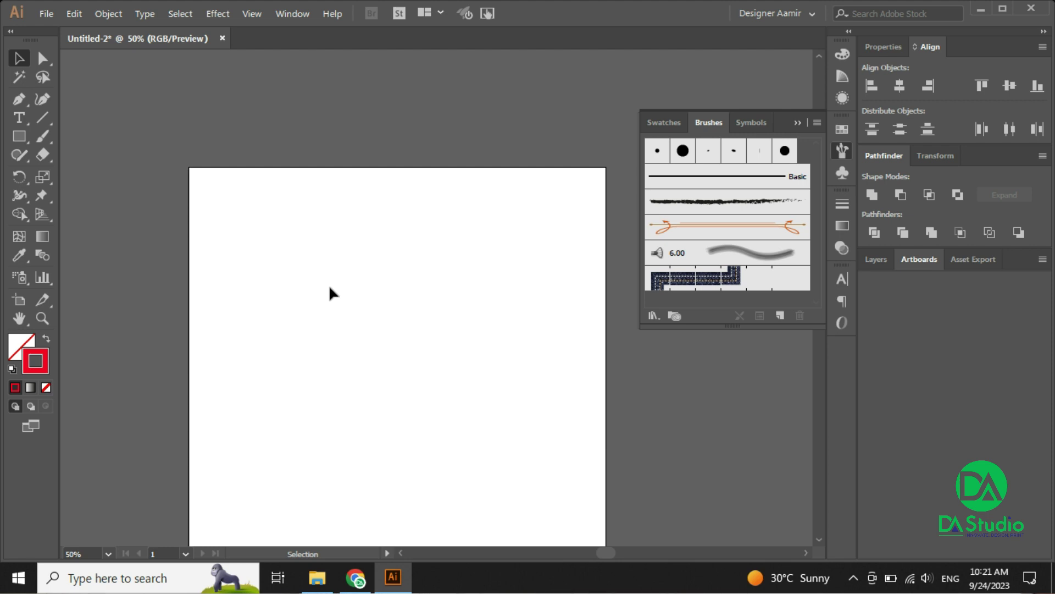
{"action": "key", "text": "ctrl+0"}
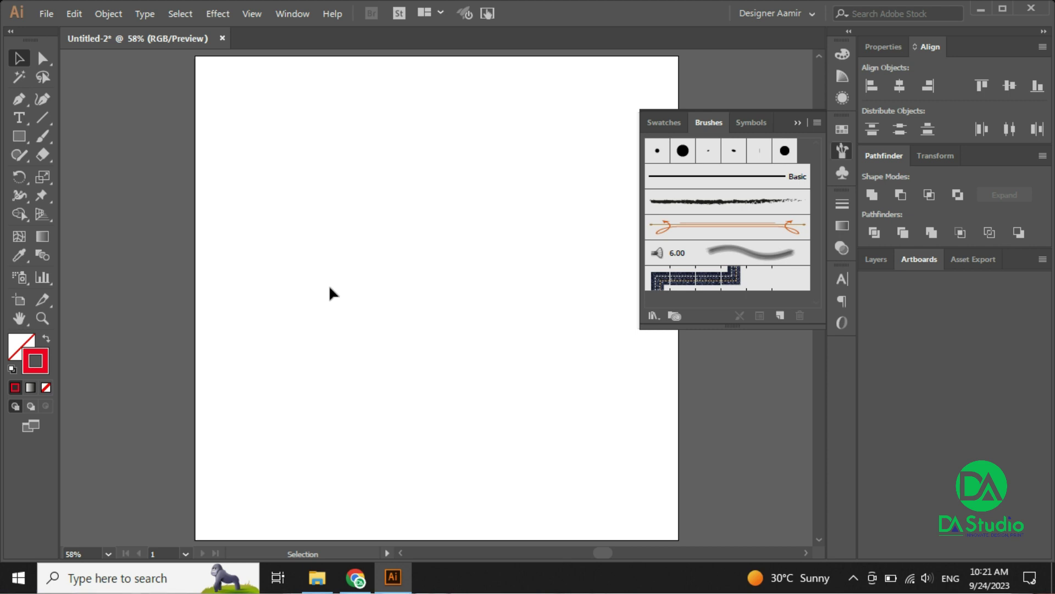
{"action": "left_click", "coordinate": [44, 137]}
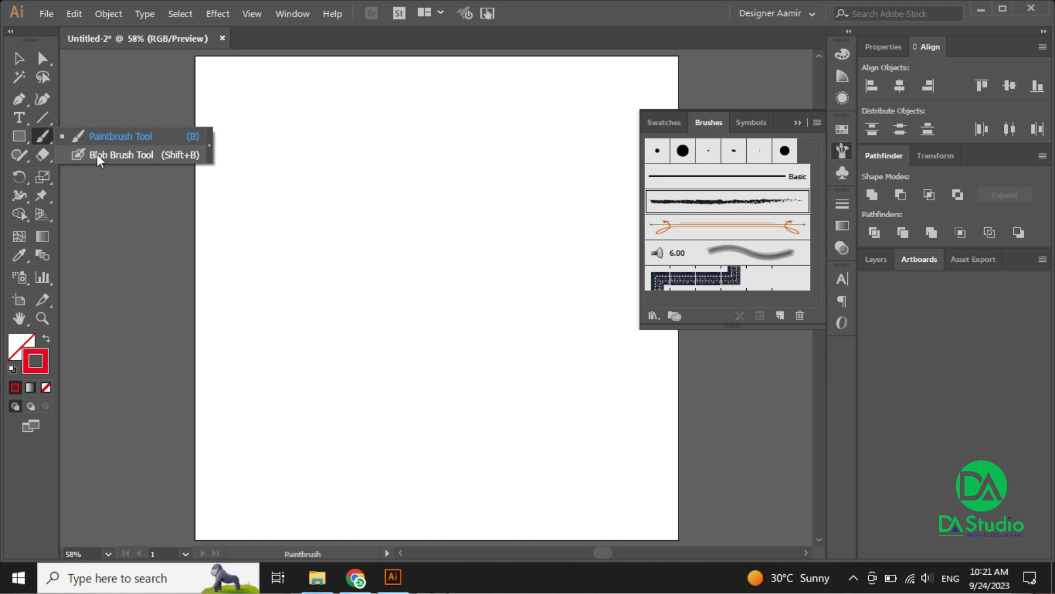
{"action": "left_click", "coordinate": [131, 155]}
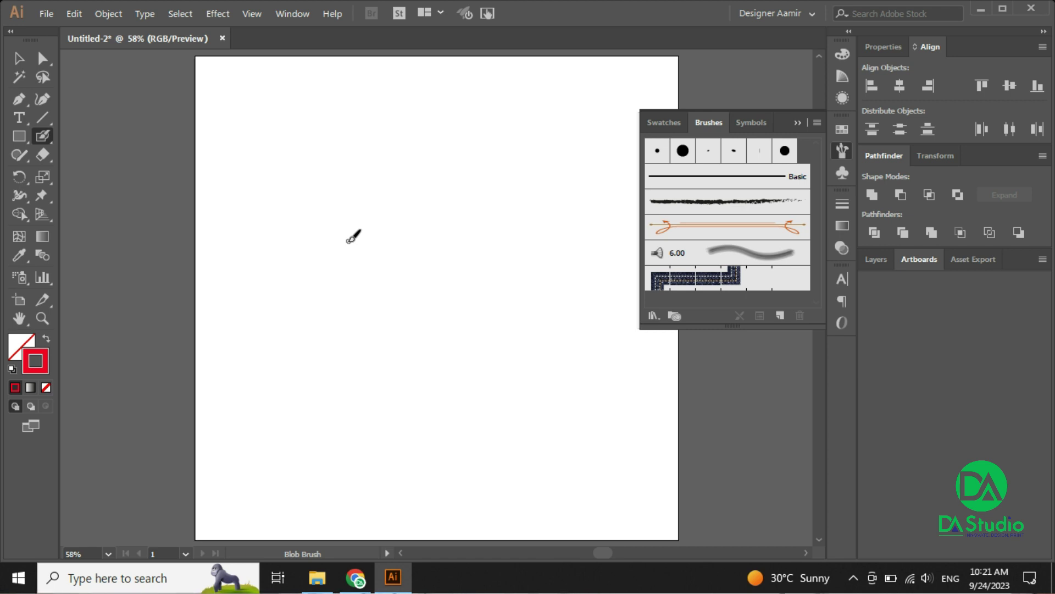
{"action": "left_click", "coordinate": [41, 136]}
{"action": "left_click", "coordinate": [118, 136]}
{"action": "mouse_move", "coordinate": [357, 132]}
{"action": "left_mouse_down"}
{"action": "mouse_move", "coordinate": [360, 228]}
{"action": "mouse_move", "coordinate": [280, 356]}
{"action": "left_mouse_up"}
{"action": "key", "text": "ctrl+z"}
Step: Draw a basic-round Paintbrush S stroke on the left and a Blob Brush stroke beside it
{"action": "left_click", "coordinate": [658, 151]}
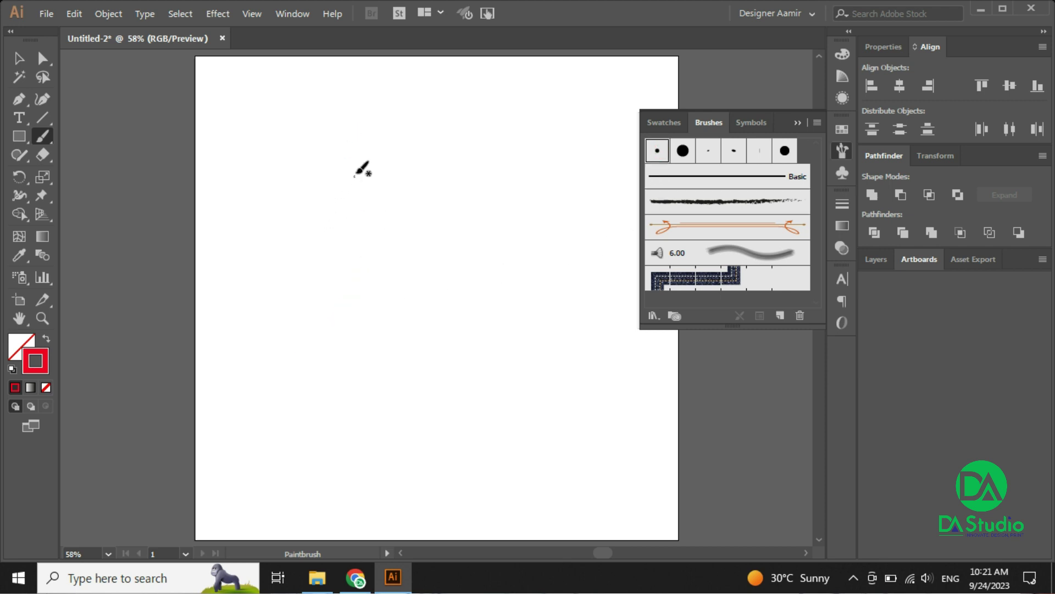
{"action": "mouse_move", "coordinate": [380, 145]}
{"action": "left_mouse_down"}
{"action": "mouse_move", "coordinate": [420, 349]}
{"action": "mouse_move", "coordinate": [297, 406]}
{"action": "left_mouse_up"}
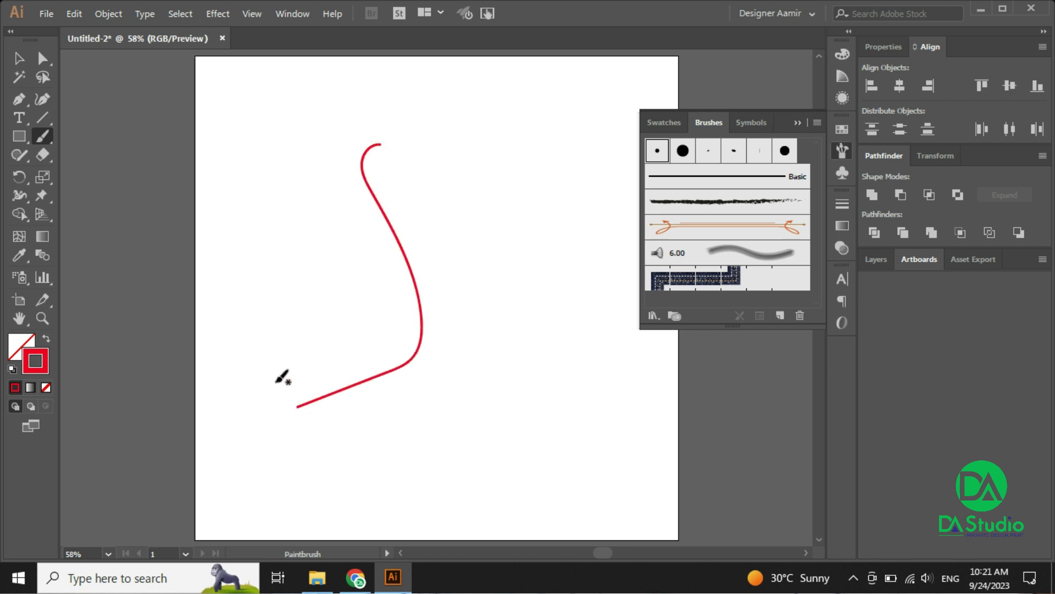
{"action": "left_click", "coordinate": [46, 145]}
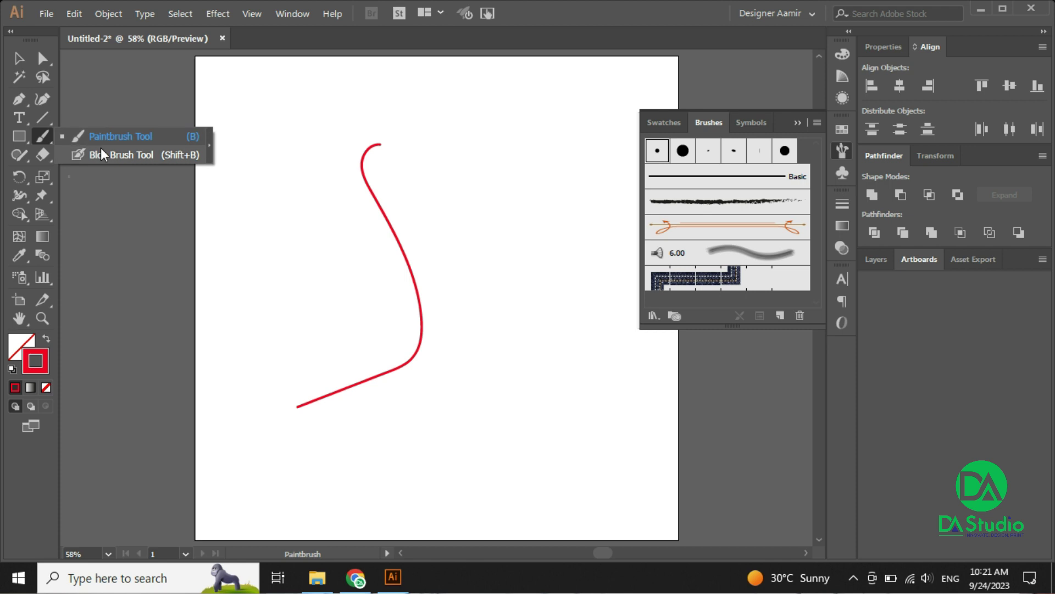
{"action": "left_click", "coordinate": [119, 155]}
{"action": "mouse_move", "coordinate": [470, 142]}
{"action": "left_mouse_down"}
{"action": "mouse_move", "coordinate": [441, 170]}
{"action": "mouse_move", "coordinate": [488, 316]}
{"action": "mouse_move", "coordinate": [458, 398]}
{"action": "left_mouse_up"}
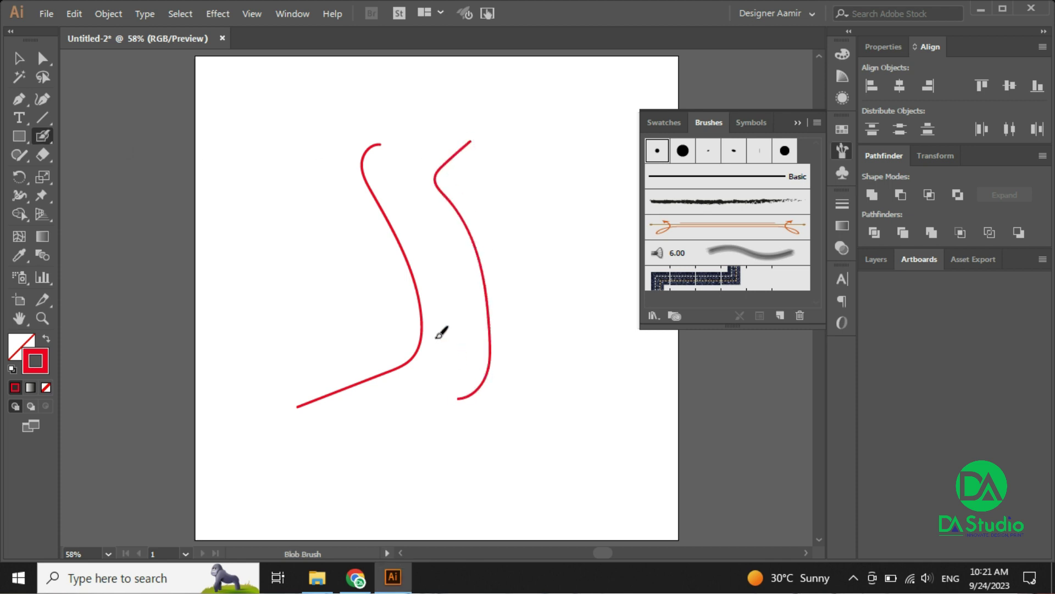
{"action": "key", "text": "ctrl+plus"}
{"action": "key", "text": "ctrl+plus"}
{"action": "key", "text": "ctrl+plus"}
{"action": "key", "text": "ctrl+plus"}
{"action": "key", "text": "ctrl+plus"}
Step: Move the Blob Brush stroke closer, magnify both strokes, and close the brushes list
{"action": "left_click_drag", "start_coordinate": [449, 200], "coordinate": [389, 254]}
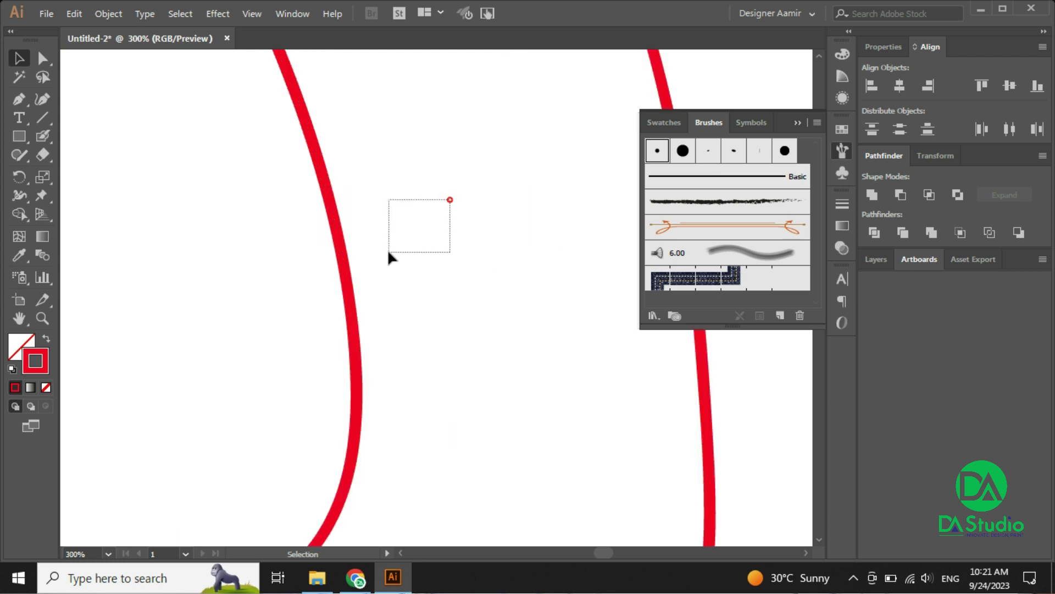
{"action": "mouse_move", "coordinate": [709, 390]}
{"action": "left_mouse_down"}
{"action": "mouse_move", "coordinate": [436, 384]}
{"action": "mouse_move", "coordinate": [436, 393]}
{"action": "left_mouse_up"}
{"action": "left_click", "coordinate": [511, 372]}
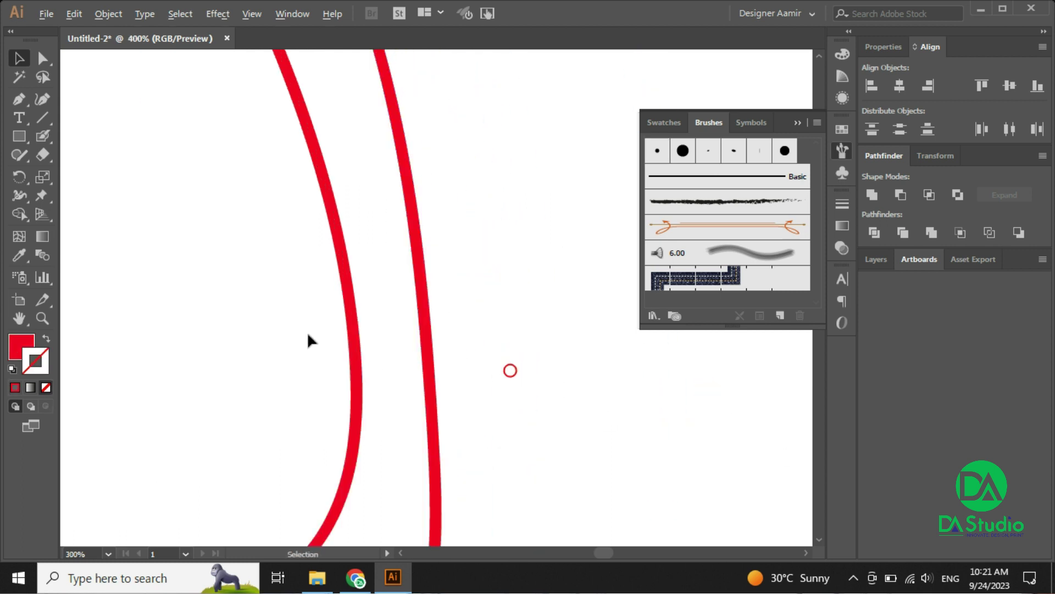
{"action": "scroll", "coordinate": [306, 339], "scroll_direction": "up", "scroll_amount": 2}
{"action": "left_click_drag", "start_coordinate": [459, 354], "coordinate": [354, 363]}
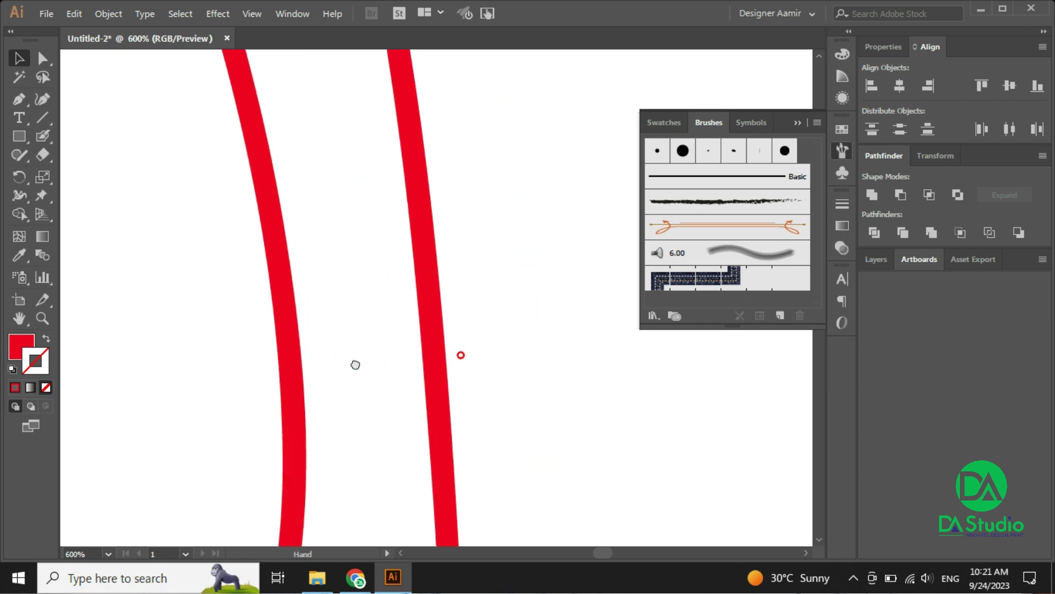
{"action": "left_click", "coordinate": [796, 123]}
Step: Select each red stroke to compare them, showing the Blob Brush shape as fc001f fill
{"action": "left_click_drag", "start_coordinate": [208, 303], "coordinate": [353, 442]}
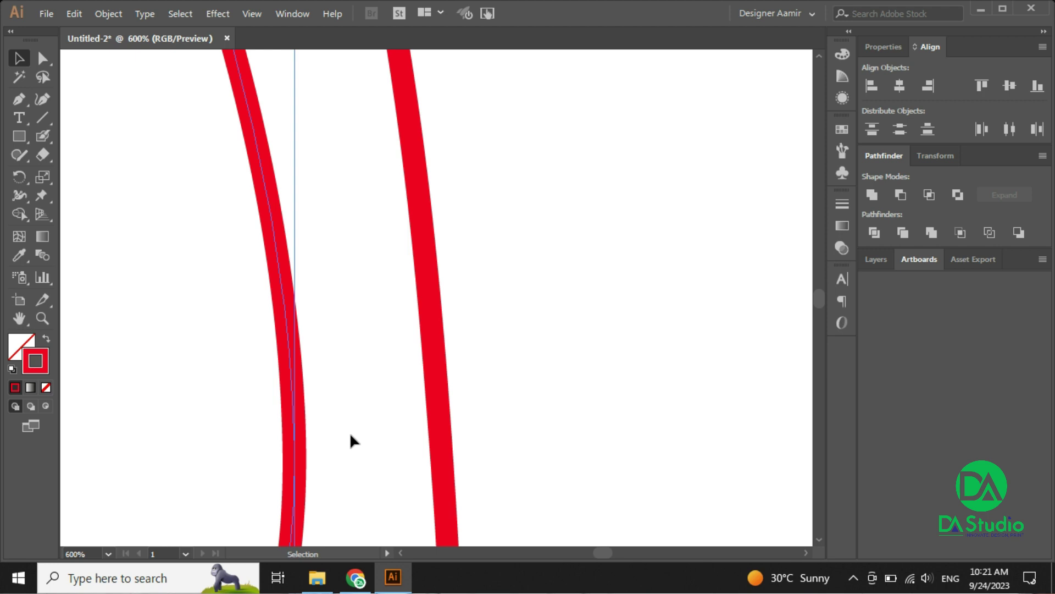
{"action": "left_click_drag", "start_coordinate": [400, 335], "coordinate": [521, 444]}
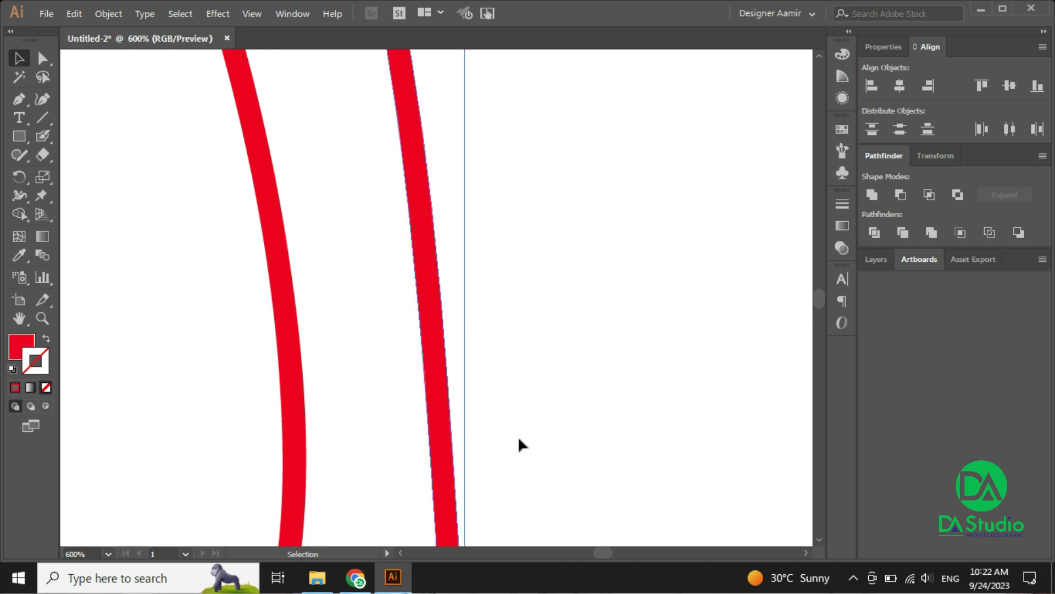
{"action": "left_click", "coordinate": [357, 434]}
{"action": "mouse_move", "coordinate": [359, 459]}
{"action": "left_mouse_down"}
{"action": "mouse_move", "coordinate": [278, 405]}
{"action": "mouse_move", "coordinate": [220, 340]}
{"action": "left_mouse_up"}
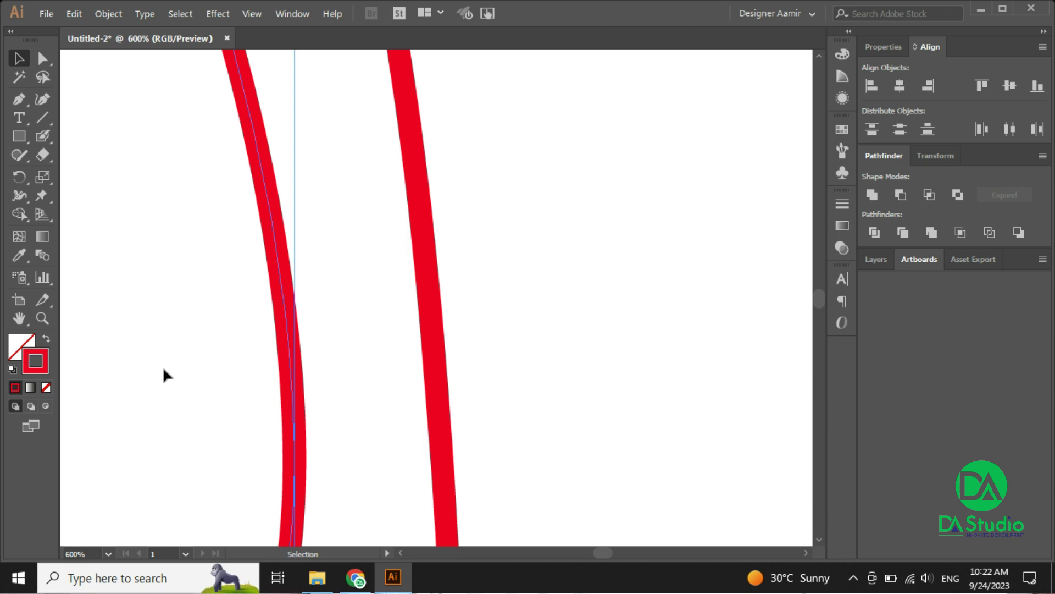
{"action": "left_click_drag", "start_coordinate": [165, 259], "coordinate": [325, 463]}
{"action": "left_click_drag", "start_coordinate": [188, 330], "coordinate": [343, 472]}
{"action": "left_click_drag", "start_coordinate": [332, 307], "coordinate": [549, 455]}
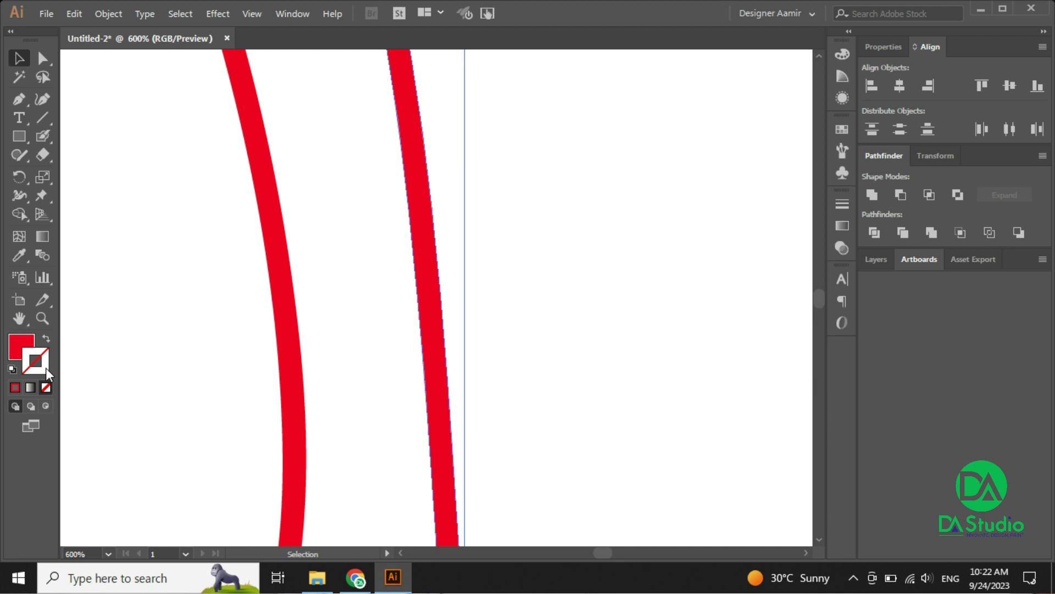
{"action": "left_click", "coordinate": [17, 345]}
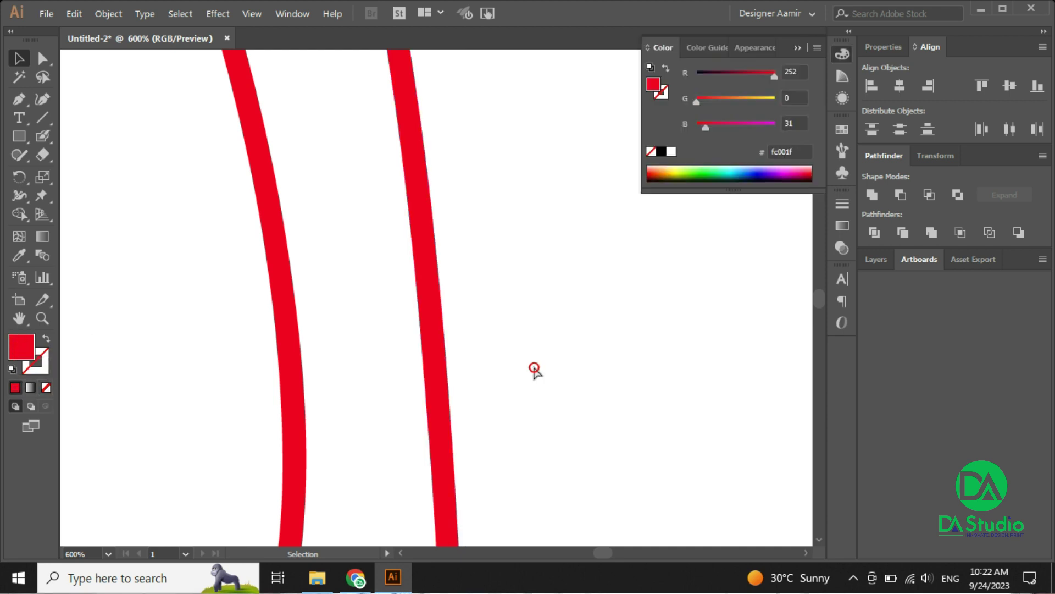
{"action": "key", "text": "ctrl+0"}
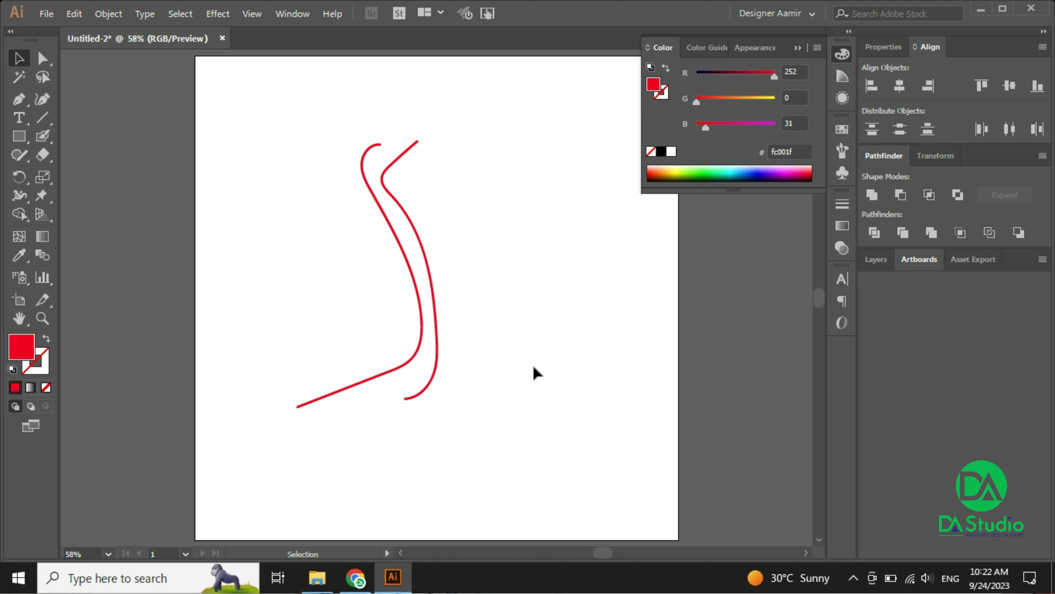
Step: Swap fill and stroke to red stroke, draw a new S-curve right of the others, and select it
{"action": "left_click", "coordinate": [43, 136]}
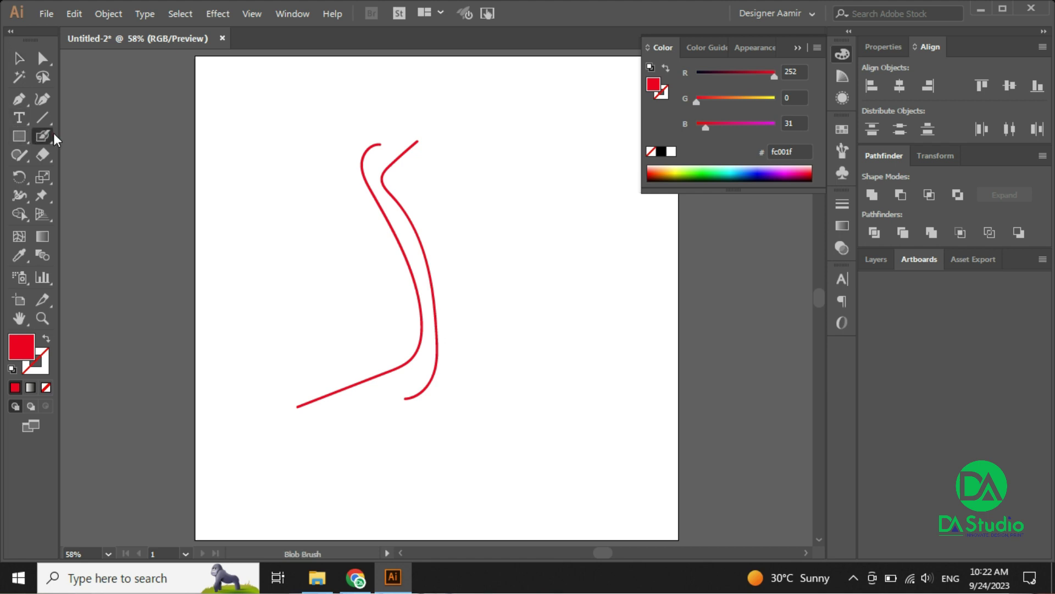
{"action": "left_click", "coordinate": [43, 136]}
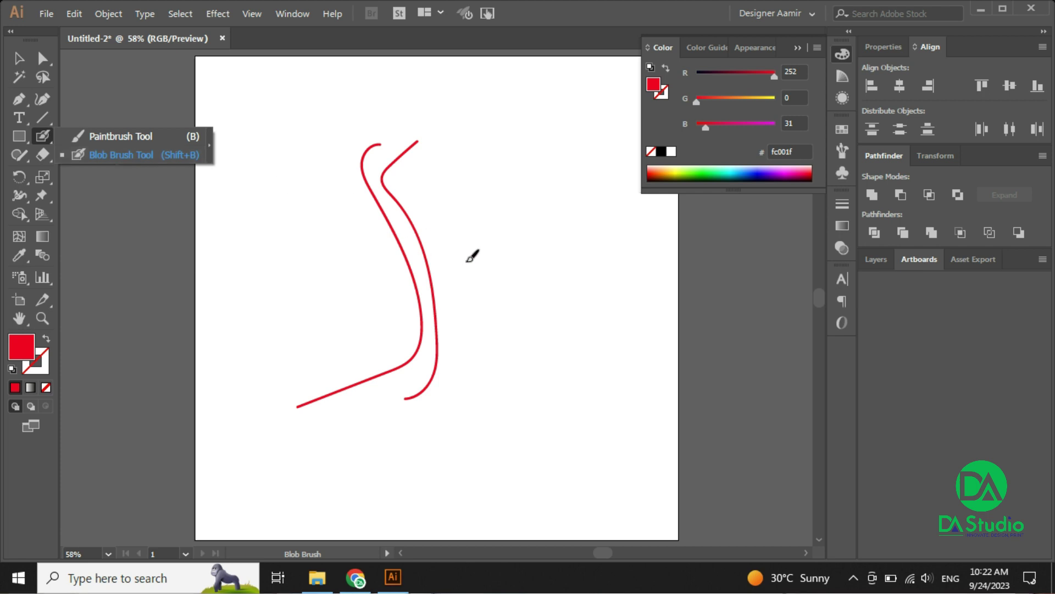
{"action": "key", "text": "shift+x"}
{"action": "scroll", "coordinate": [478, 242], "scroll_direction": "up", "scroll_amount": 1}
{"action": "scroll", "coordinate": [472, 253], "scroll_direction": "up", "scroll_amount": 2}
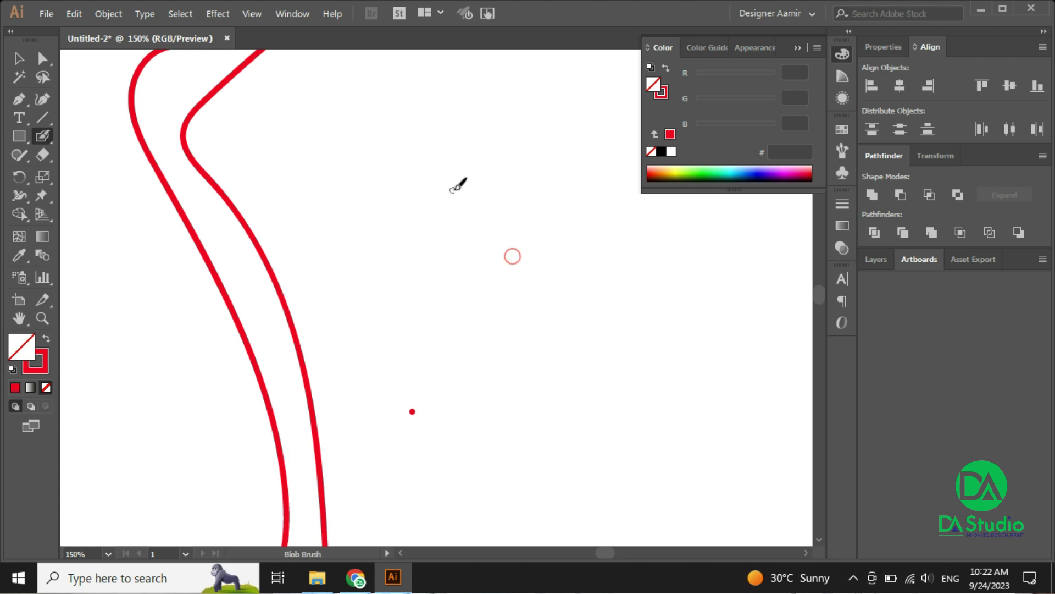
{"action": "mouse_move", "coordinate": [535, 117]}
{"action": "left_mouse_down"}
{"action": "mouse_move", "coordinate": [591, 424]}
{"action": "mouse_move", "coordinate": [523, 440]}
{"action": "left_mouse_up"}
{"action": "mouse_move", "coordinate": [653, 319]}
{"action": "left_mouse_down"}
{"action": "mouse_move", "coordinate": [461, 347]}
{"action": "mouse_move", "coordinate": [261, 224]}
{"action": "left_mouse_up"}
{"action": "key", "text": "v"}
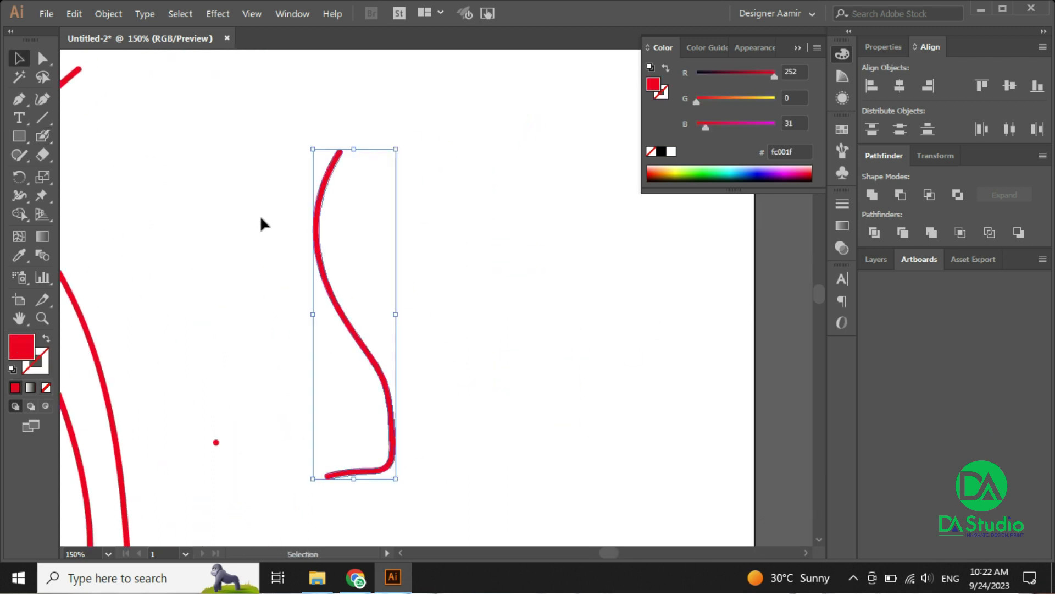
{"action": "left_click_drag", "start_coordinate": [224, 281], "coordinate": [300, 261]}
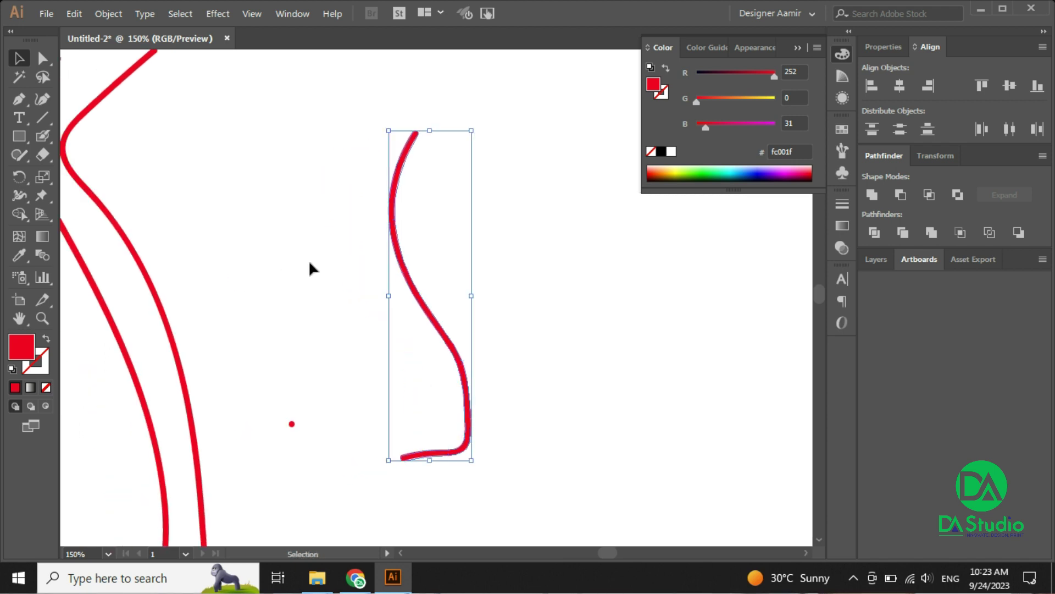
Step: Try Charcoal - Feather, dark denim pattern and round brushes on the stroke, ending on Divider arrow
{"action": "left_click", "coordinate": [841, 153]}
{"action": "left_click", "coordinate": [701, 201]}
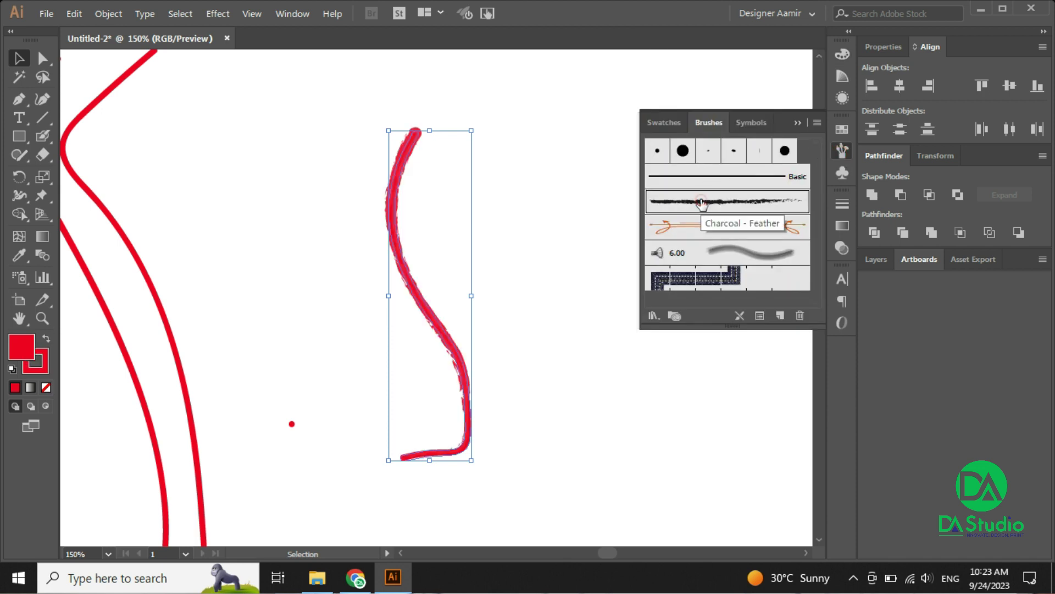
{"action": "left_click", "coordinate": [715, 228]}
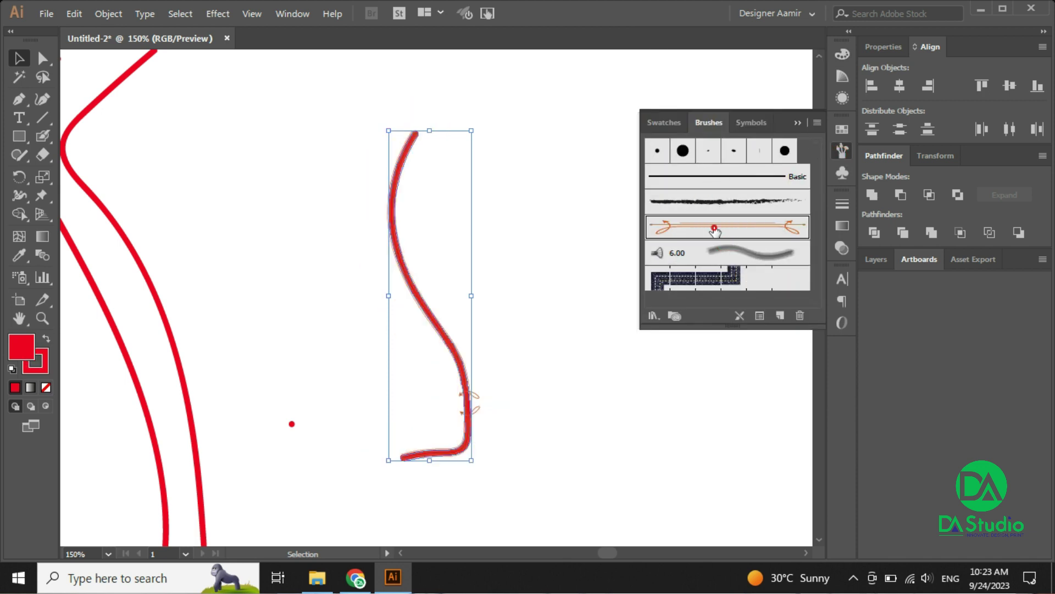
{"action": "left_click", "coordinate": [704, 196]}
{"action": "left_click", "coordinate": [714, 279]}
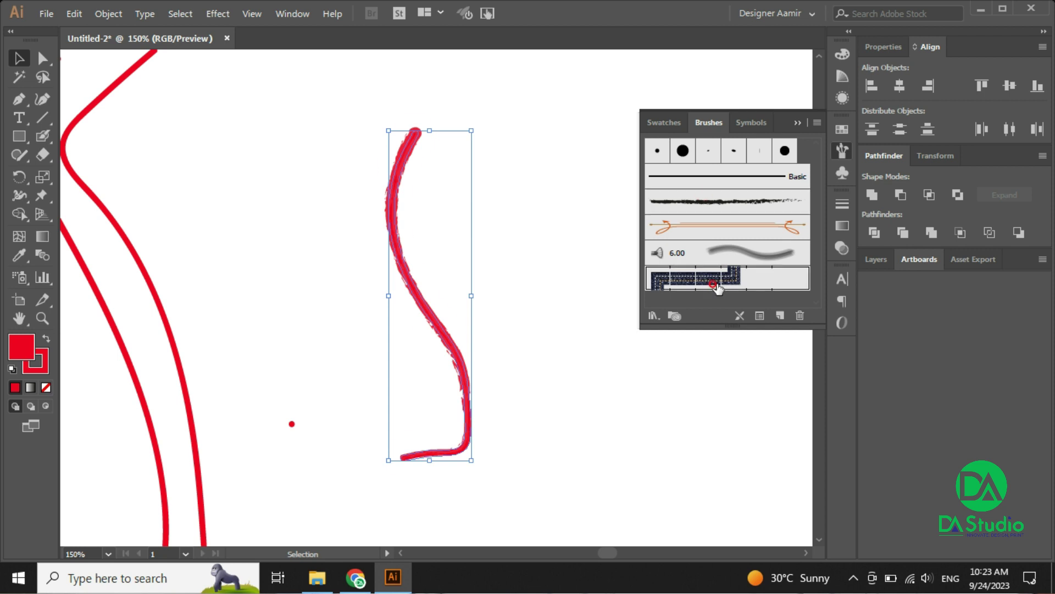
{"action": "left_click", "coordinate": [784, 151]}
{"action": "left_click", "coordinate": [753, 154]}
{"action": "left_click", "coordinate": [709, 150]}
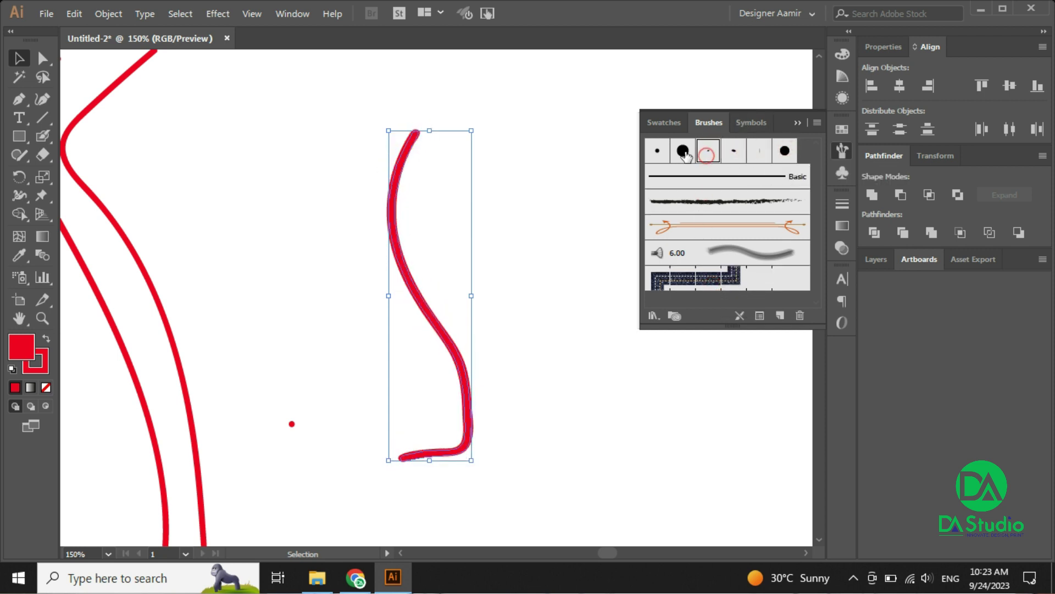
{"action": "left_click", "coordinate": [660, 154]}
{"action": "left_click", "coordinate": [734, 204]}
{"action": "left_click", "coordinate": [732, 227]}
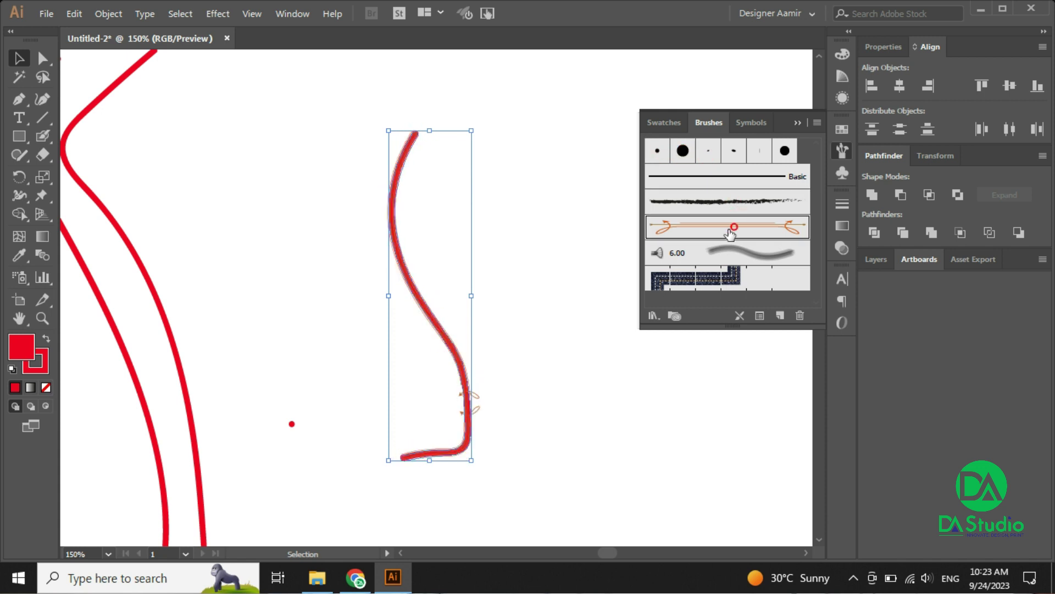
Step: Deselect the stroke, close the brushes list, fit the artboard and select all paths
{"action": "left_click", "coordinate": [514, 314]}
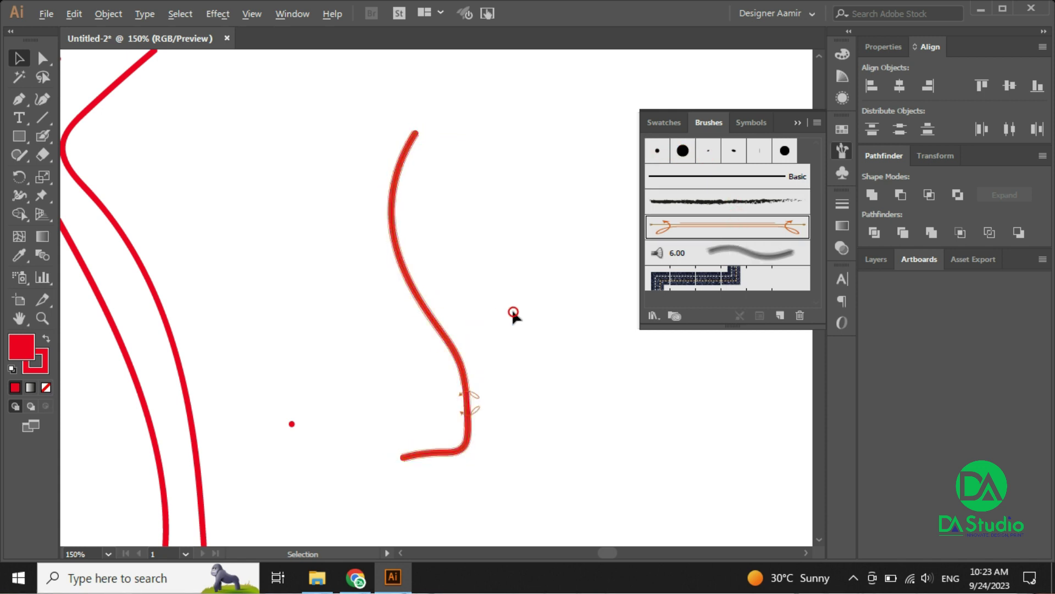
{"action": "scroll", "coordinate": [514, 315], "scroll_direction": "down", "scroll_amount": 2}
{"action": "scroll", "coordinate": [515, 318], "scroll_direction": "down", "scroll_amount": 2}
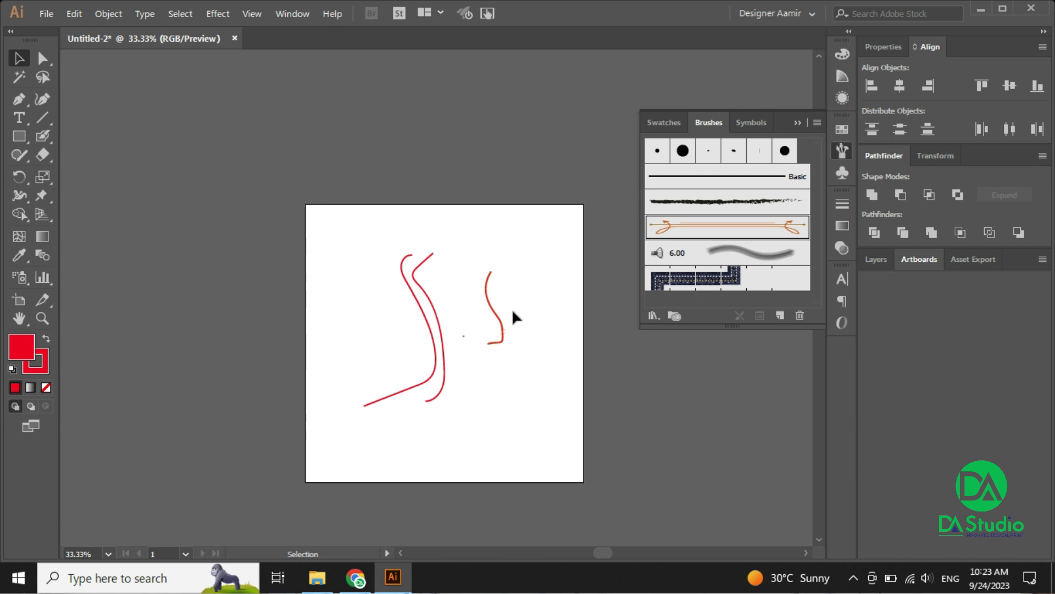
{"action": "left_click", "coordinate": [803, 124]}
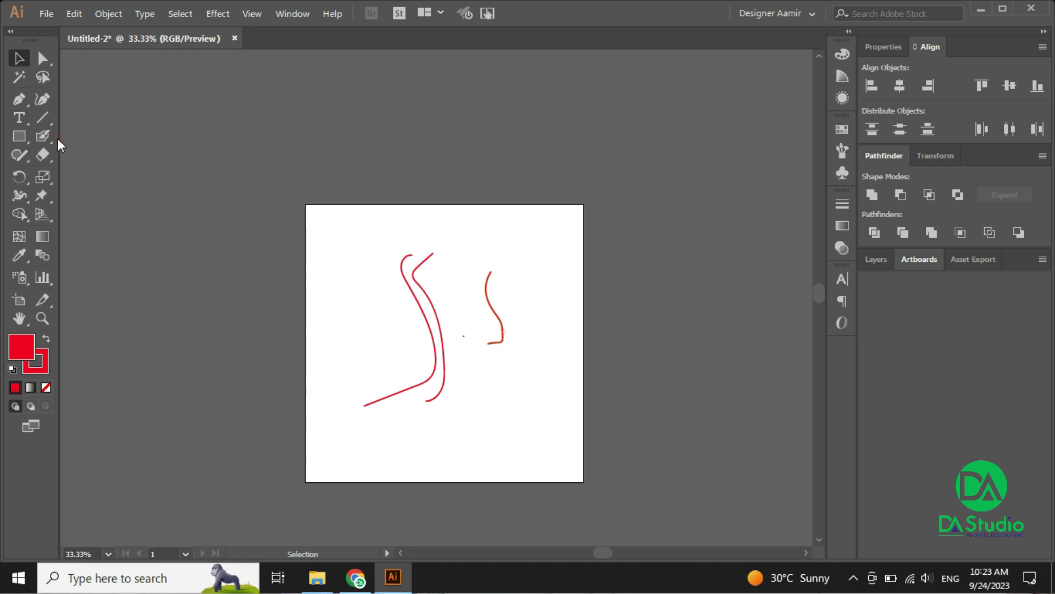
{"action": "left_click_drag", "start_coordinate": [43, 135], "coordinate": [146, 159]}
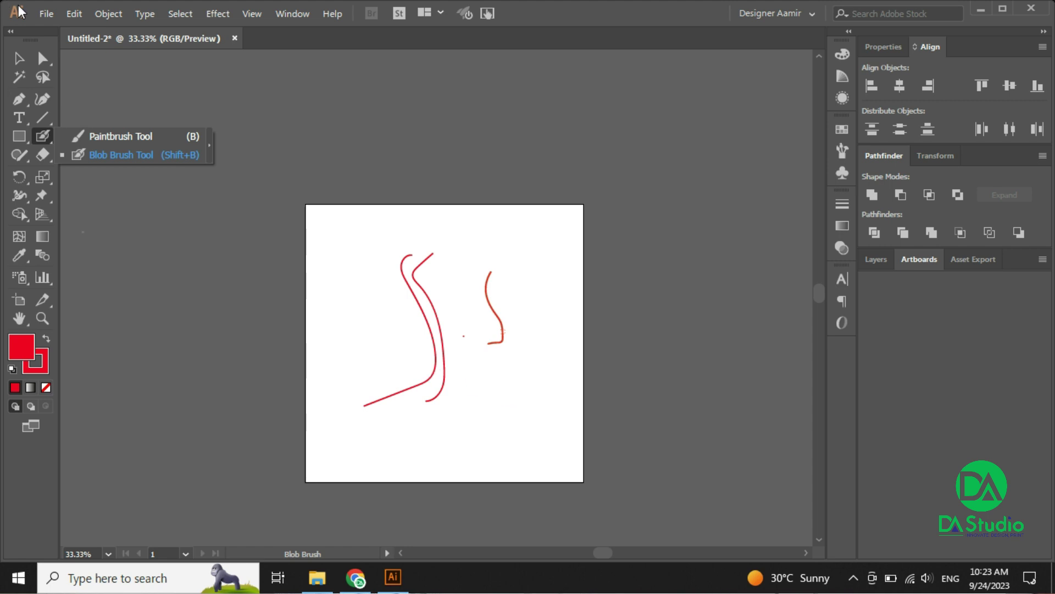
{"action": "key", "text": "v"}
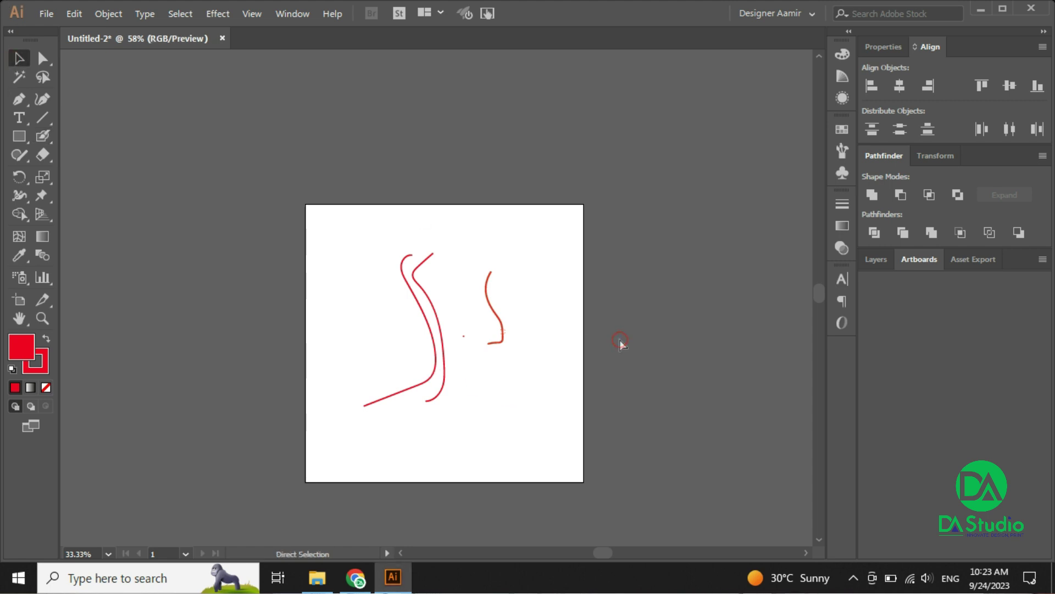
{"action": "key", "text": "ctrl+0"}
{"action": "key", "text": "ctrl+a"}
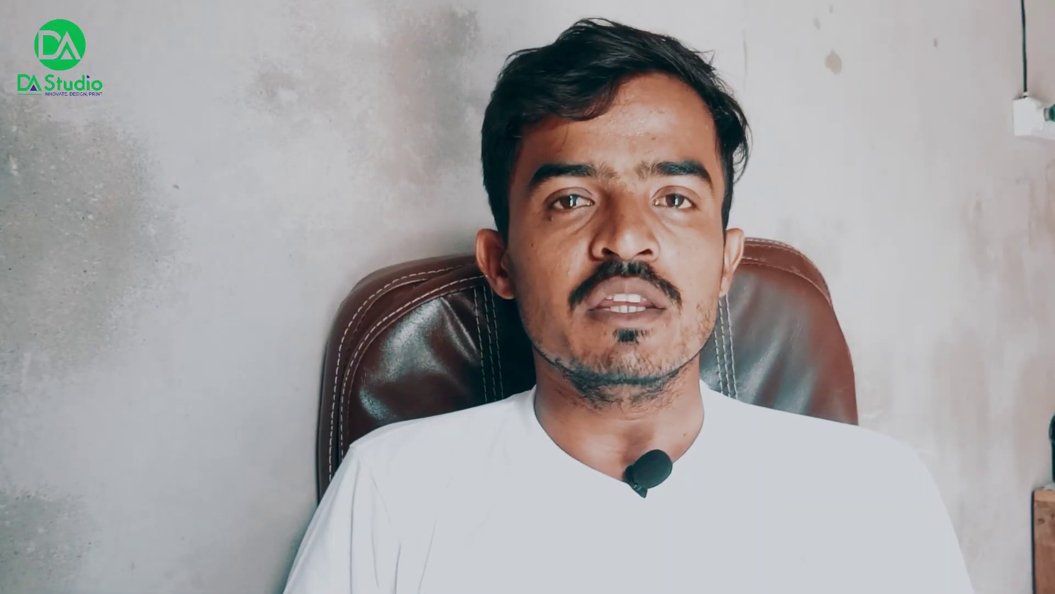